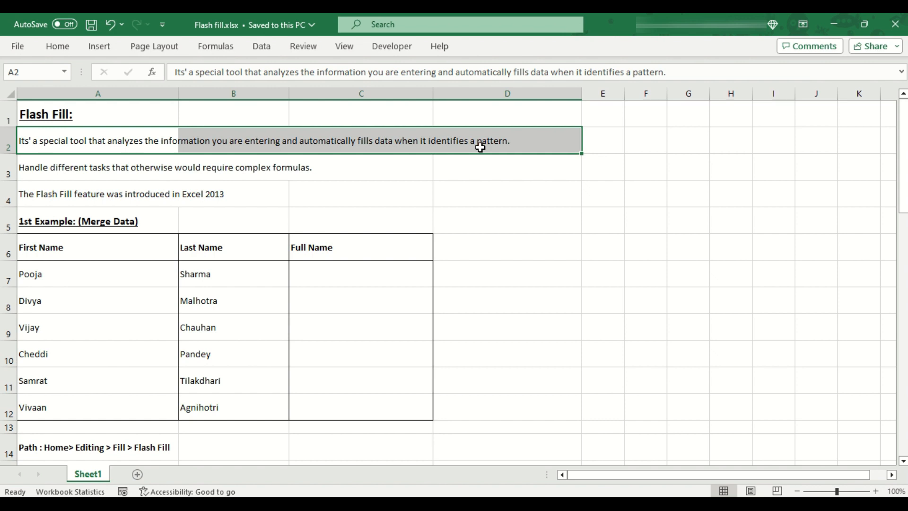
Step: Highlight the note about Excel 2013 and the 1st Example table below it
left_click_drag(105, 187, 276, 200)
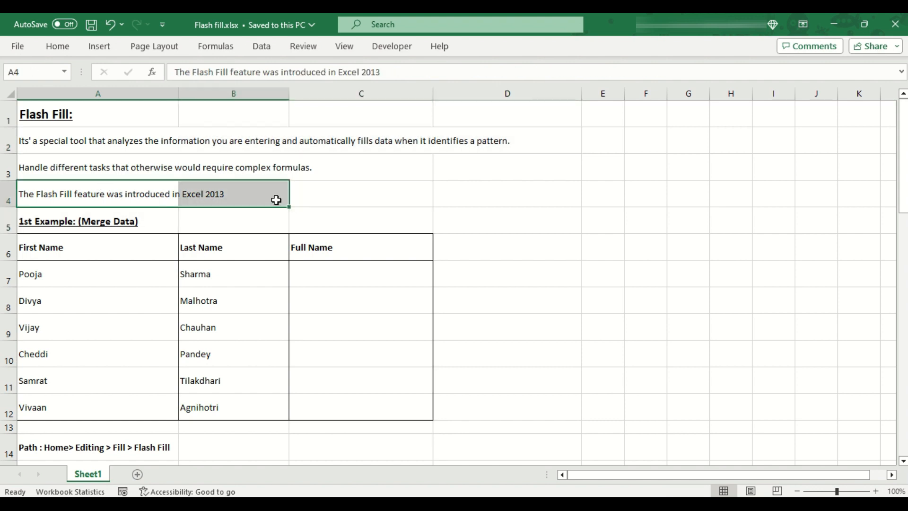
left_click(276, 200)
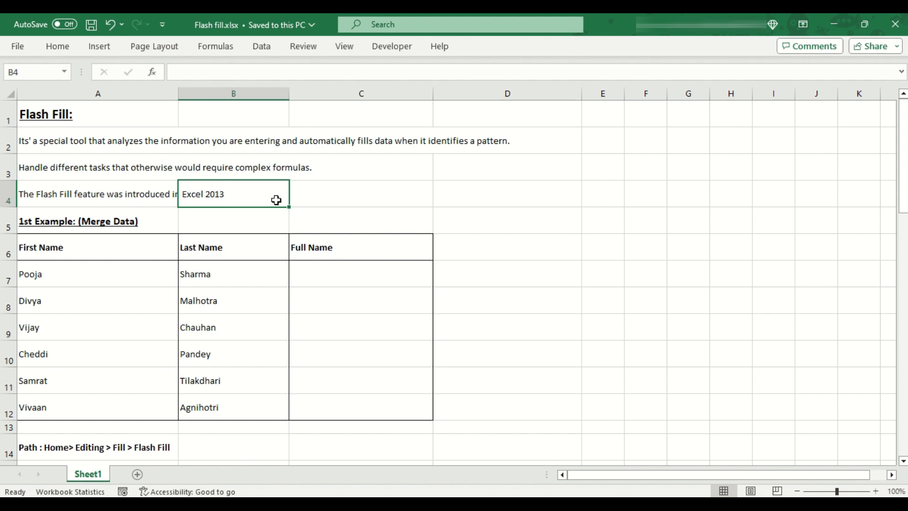
scroll(276, 201, "down", 1)
left_click_drag(125, 193, 360, 376)
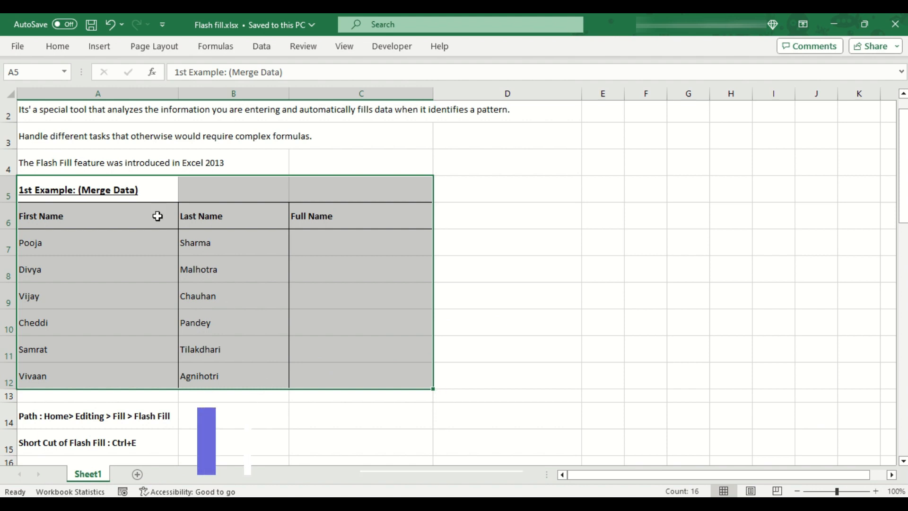
Step: Point out the 1st Example heading and its First Name, Last Name and Full Name columns
left_click(134, 189)
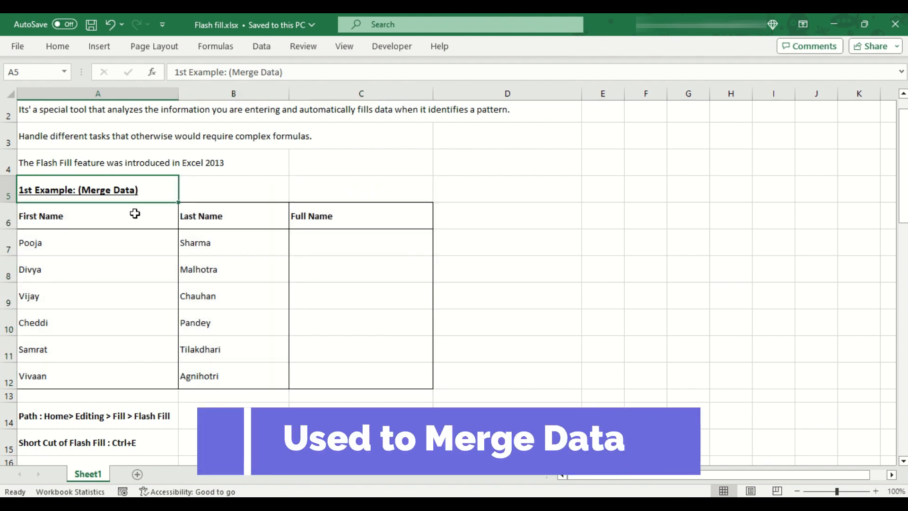
left_click_drag(134, 214, 120, 368)
left_click_drag(254, 217, 252, 372)
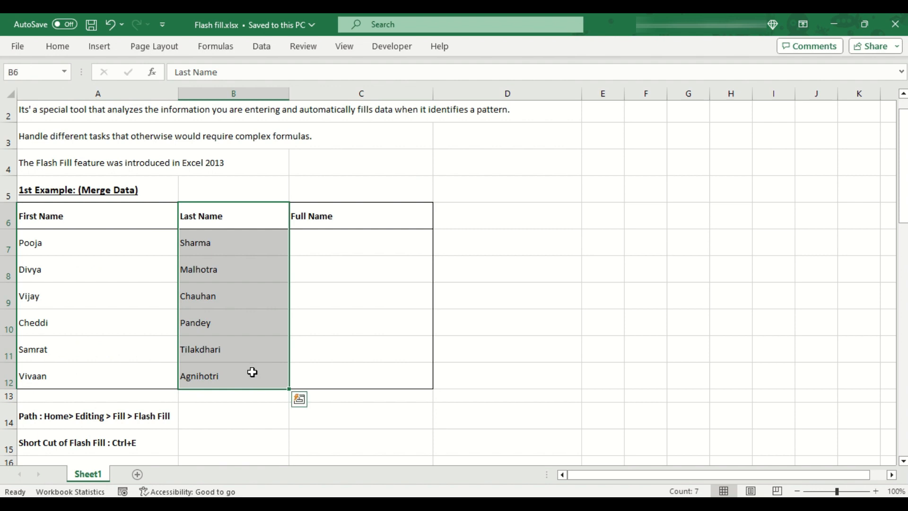
left_click(343, 220)
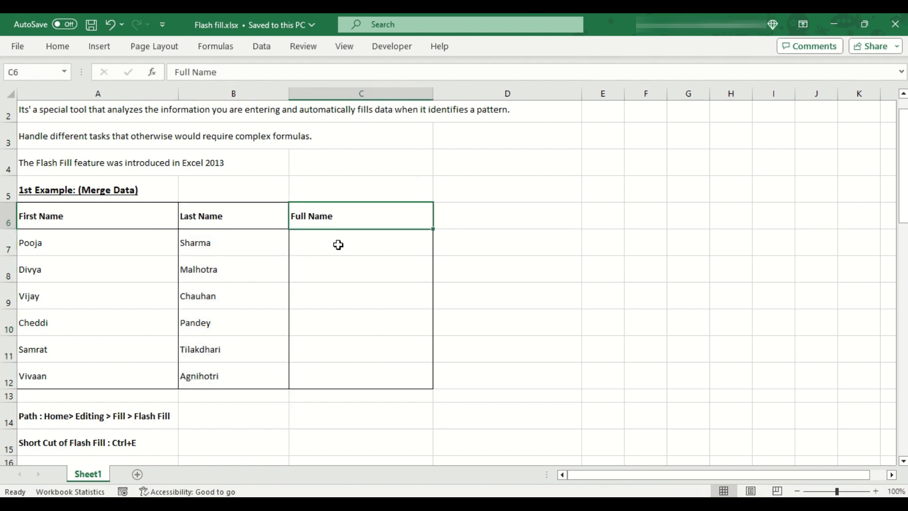
left_click(338, 244)
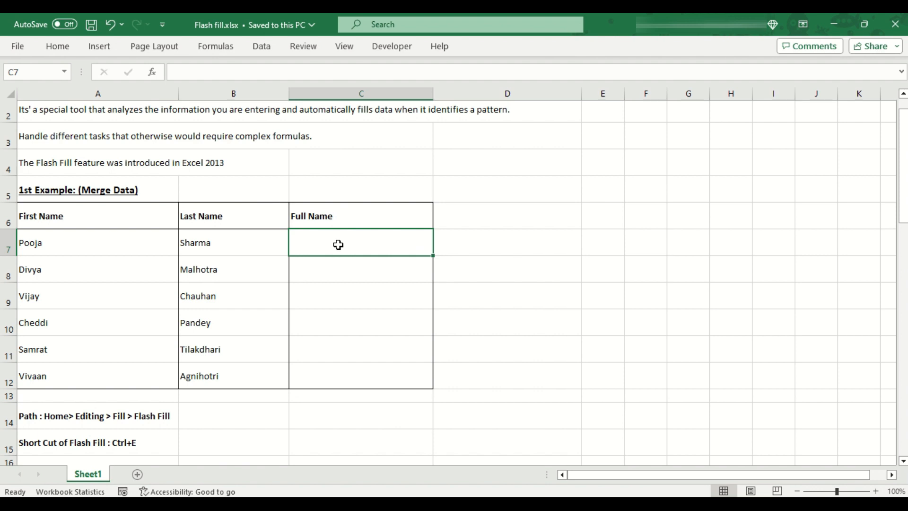
key("Return")
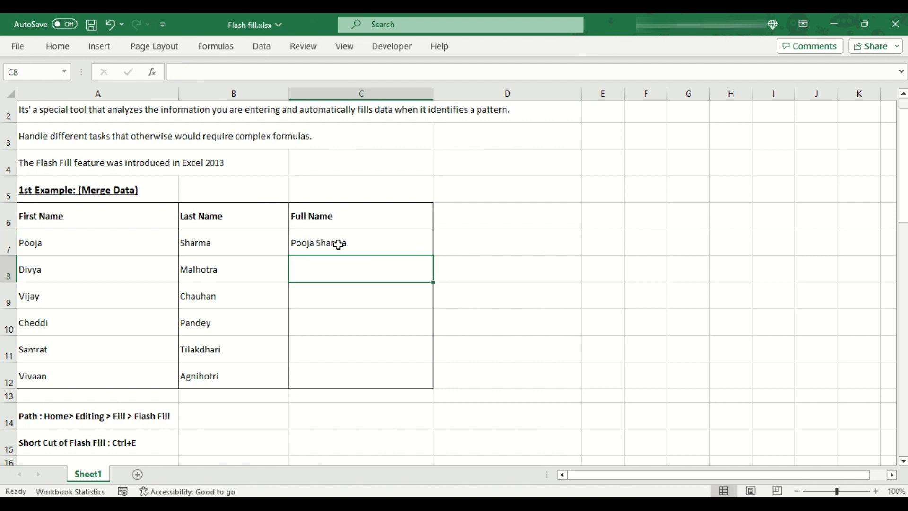
type("Di")
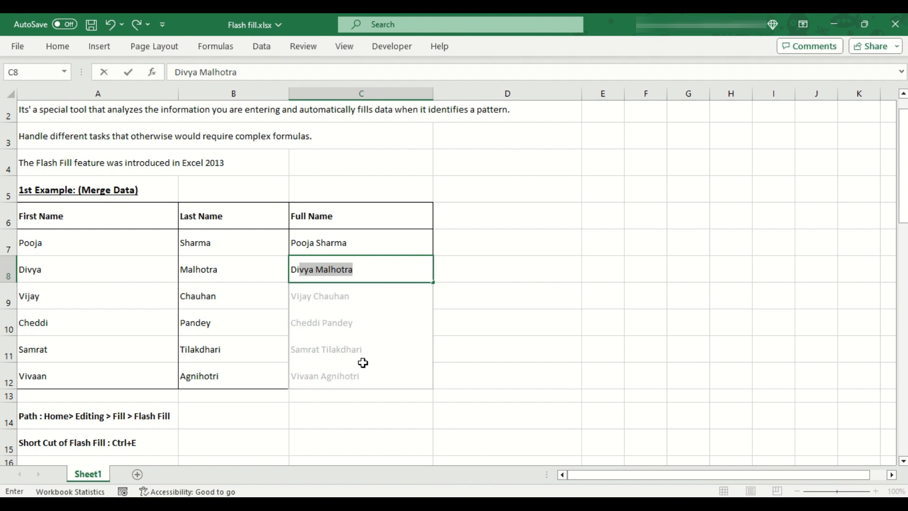
key("Return")
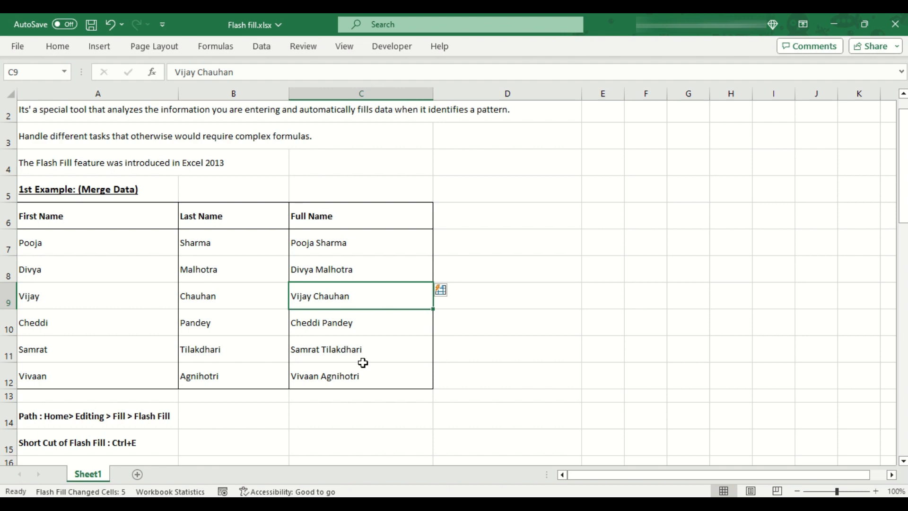
Step: Clear all the flash-filled full names from the Full Name column
key("Up")
key("Up")
key("ctrl+shift+Down")
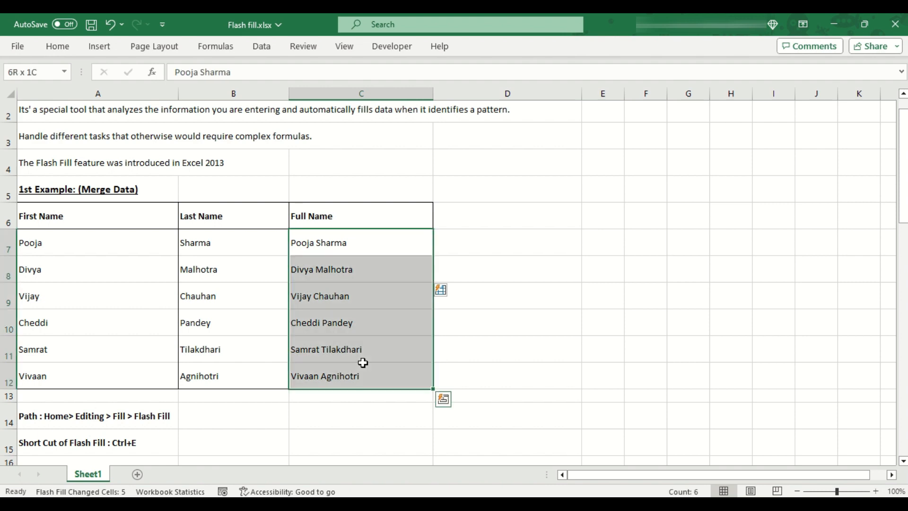
key("Delete")
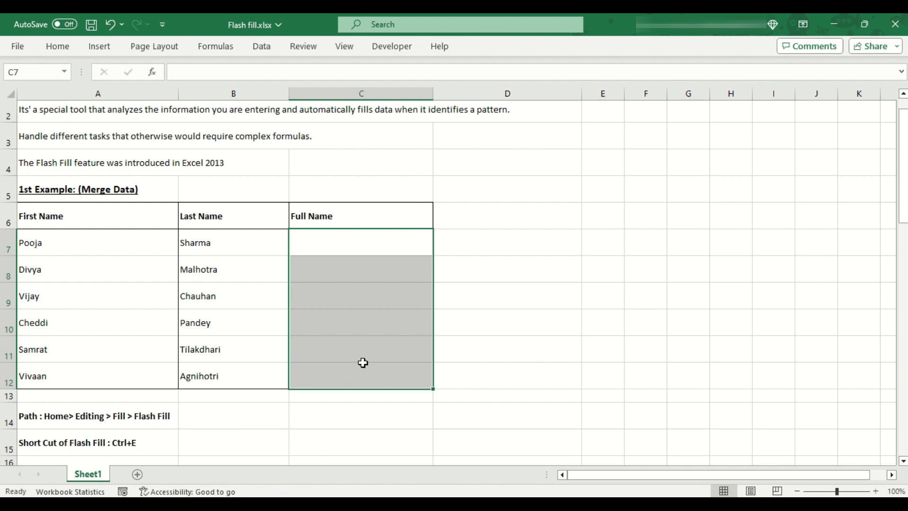
Step: Enter 'P Sharma' in C7 and 'D' in C8 to flash-fill initials with surnames
key("Left")
key("Left")
key("Right")
key("Right")
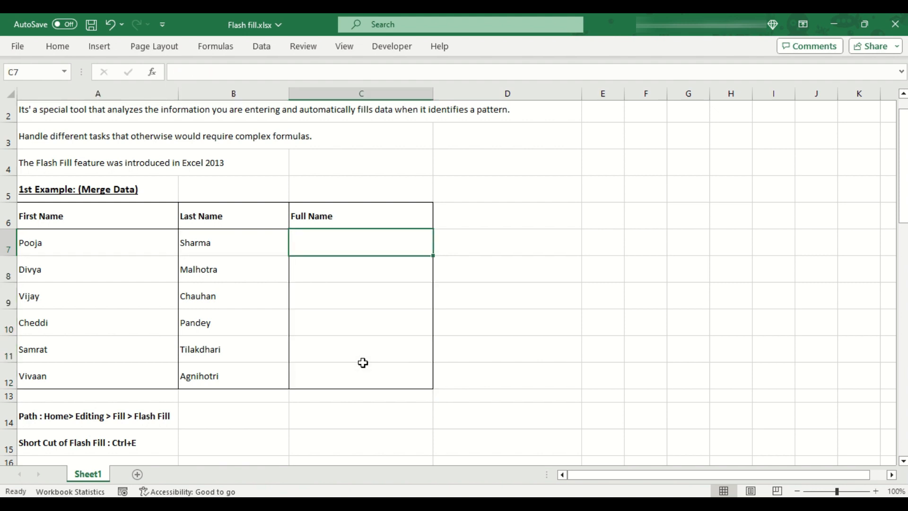
type("P Sharma")
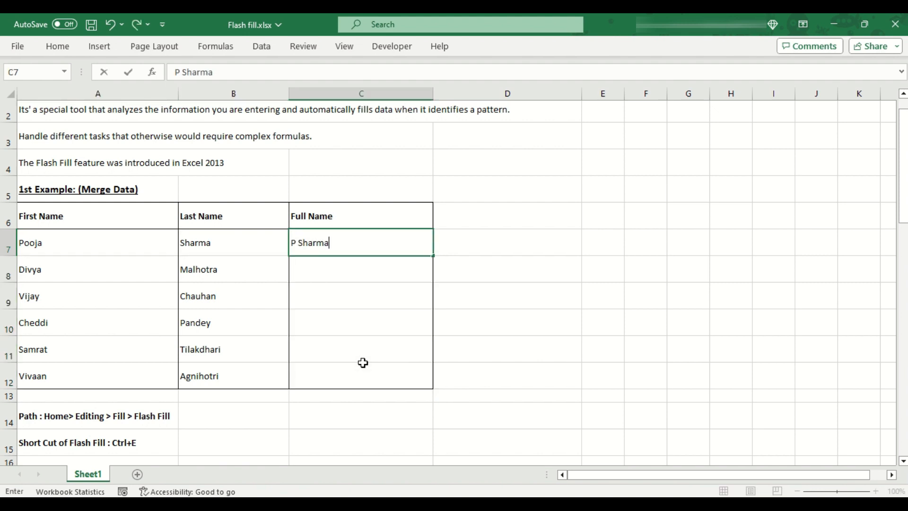
key("Return")
type("D")
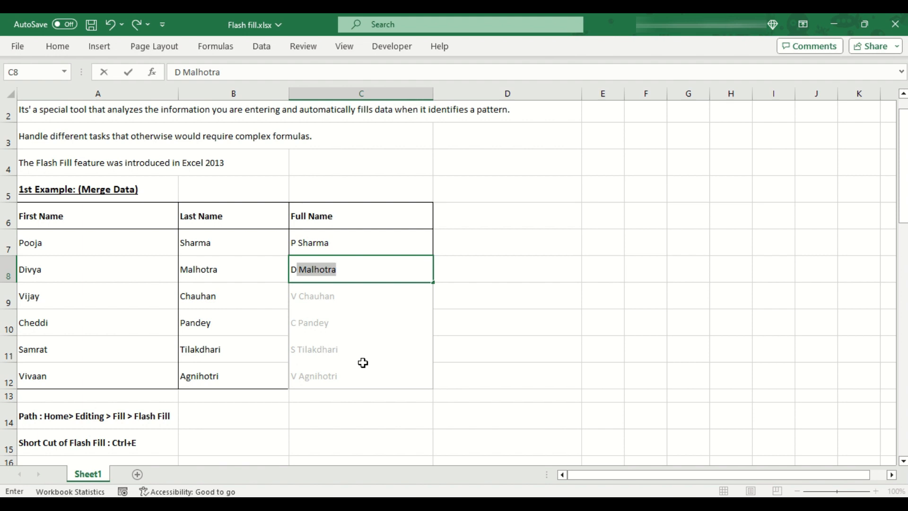
key("Return")
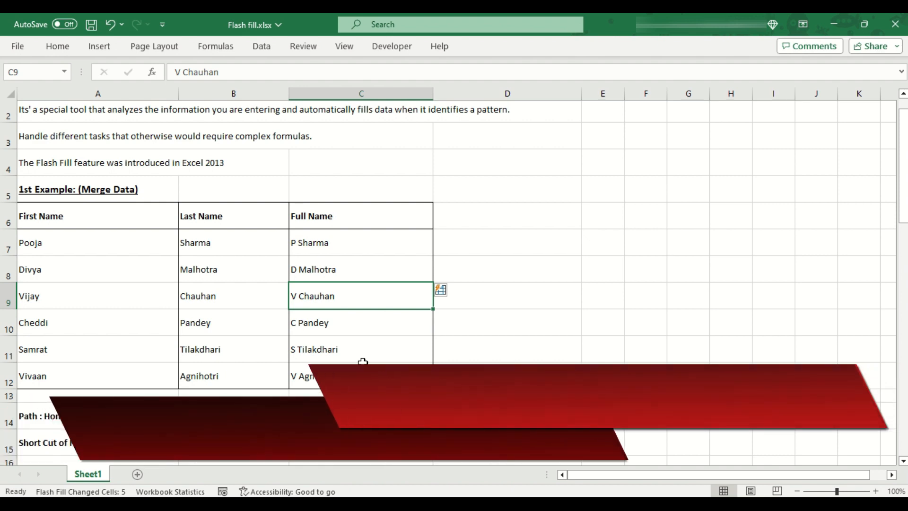
key("Up")
key("Up")
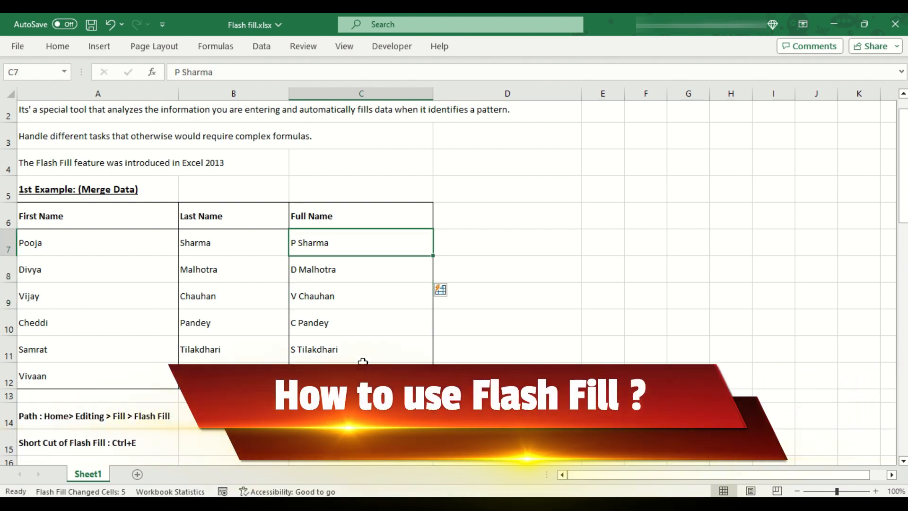
key("Down")
key("ctrl+shift+Down")
key("Delete")
key("Up")
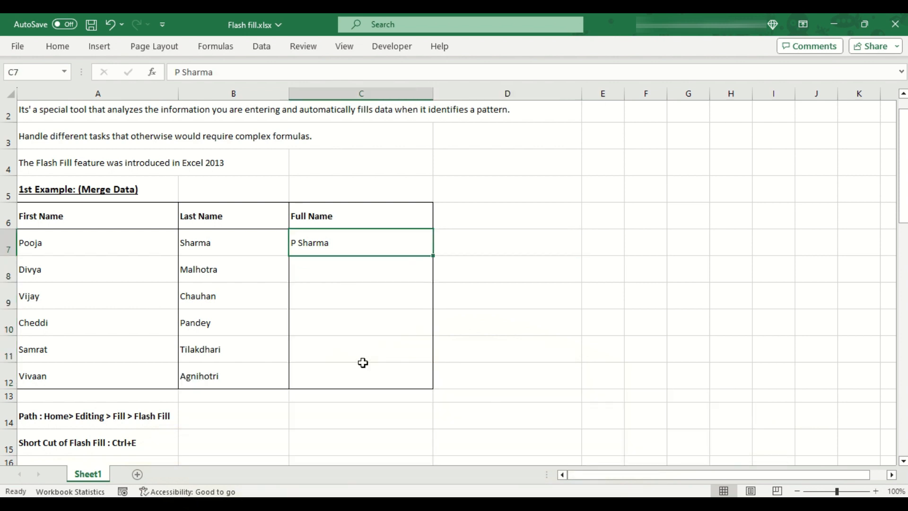
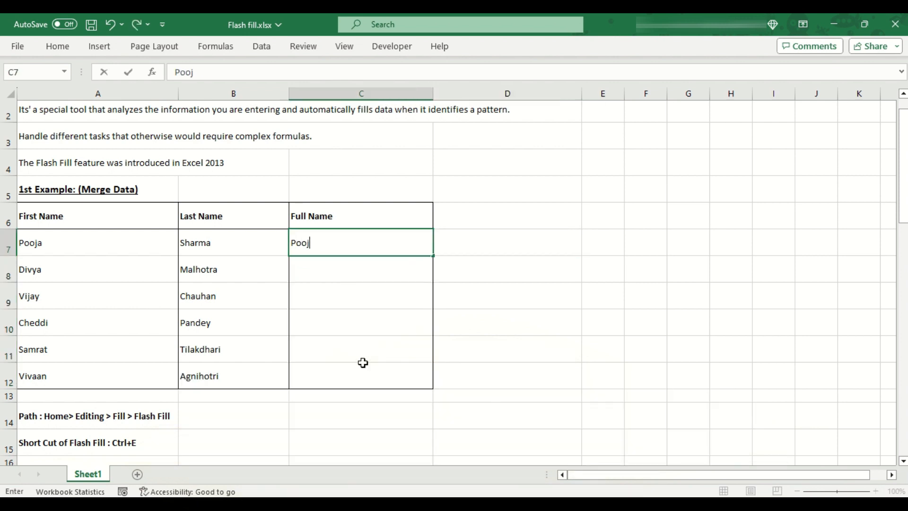
key("Return")
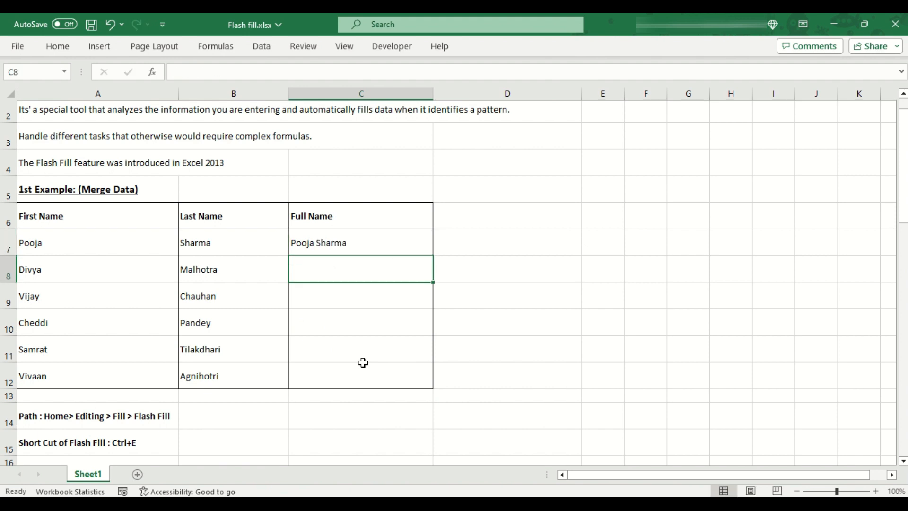
Step: Run Flash Fill from Home > Editing > Fill to fill complete names down the column
left_click(68, 46)
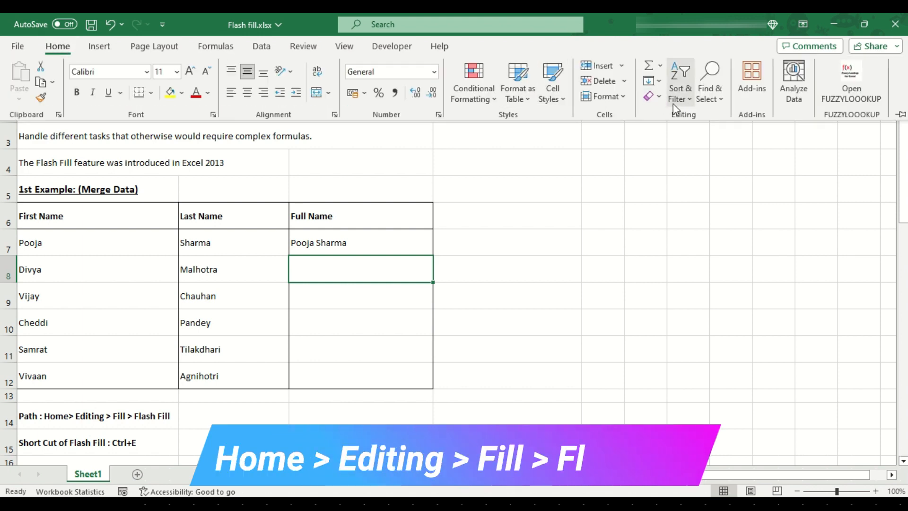
left_click(651, 80)
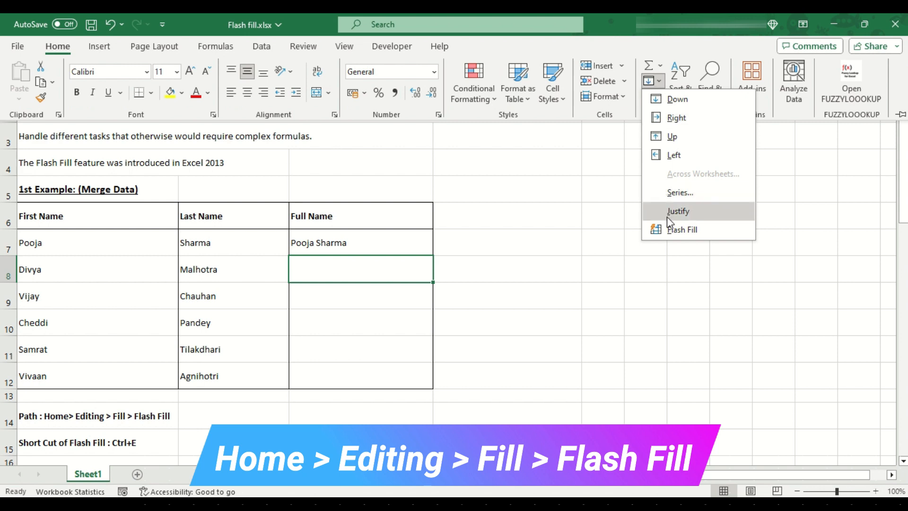
left_click(694, 231)
left_click_drag(378, 245, 378, 376)
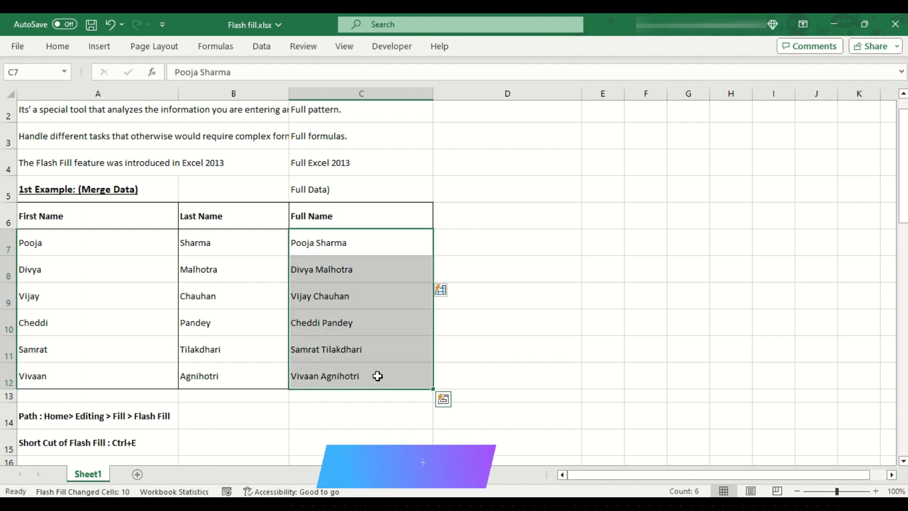
Step: Undo the Flash Fill and redo it with the Ctrl+E shortcut
key("ctrl+z")
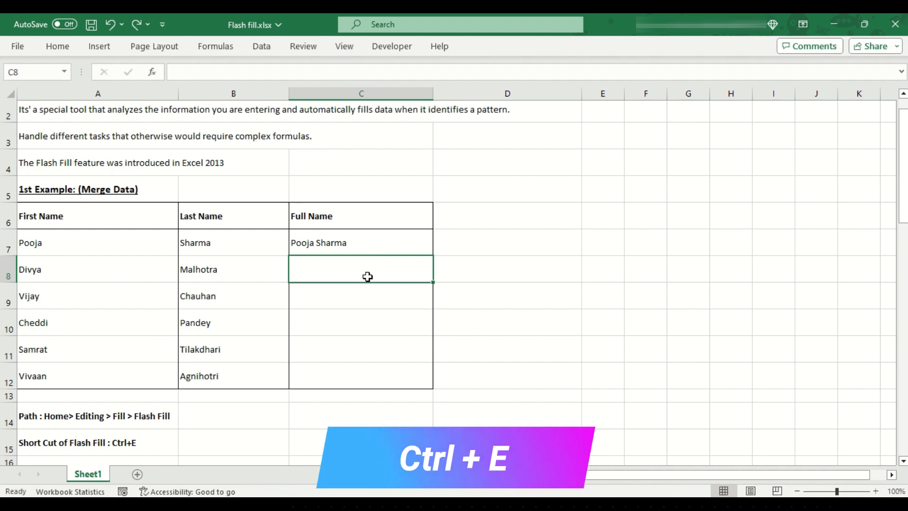
key("ctrl+e")
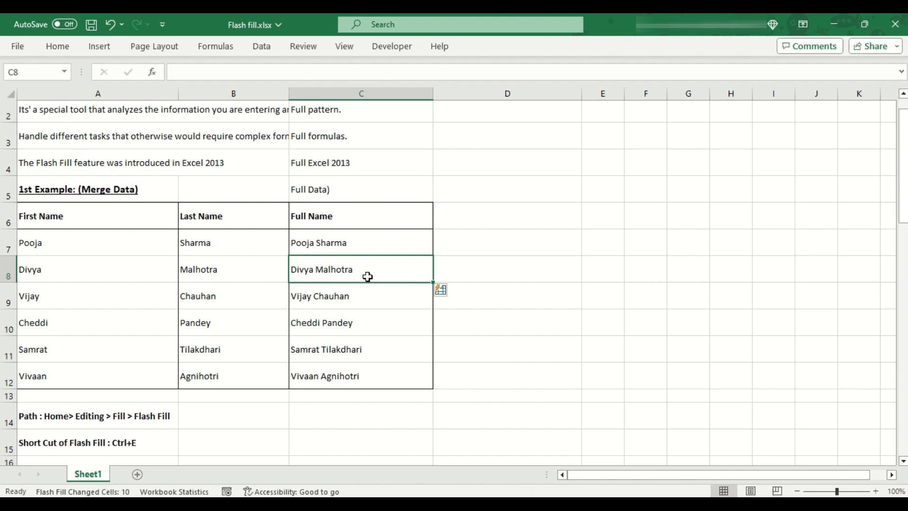
scroll(368, 276, "down", 3)
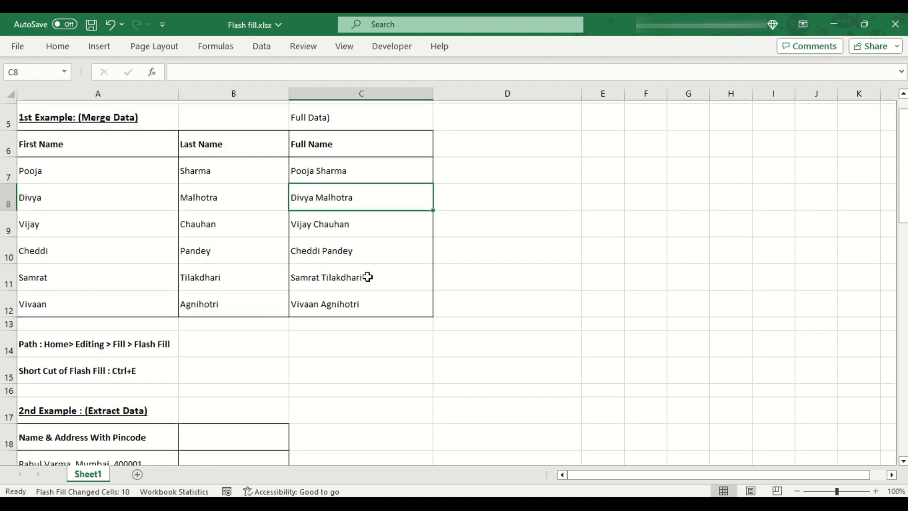
scroll(368, 277, "down", 1)
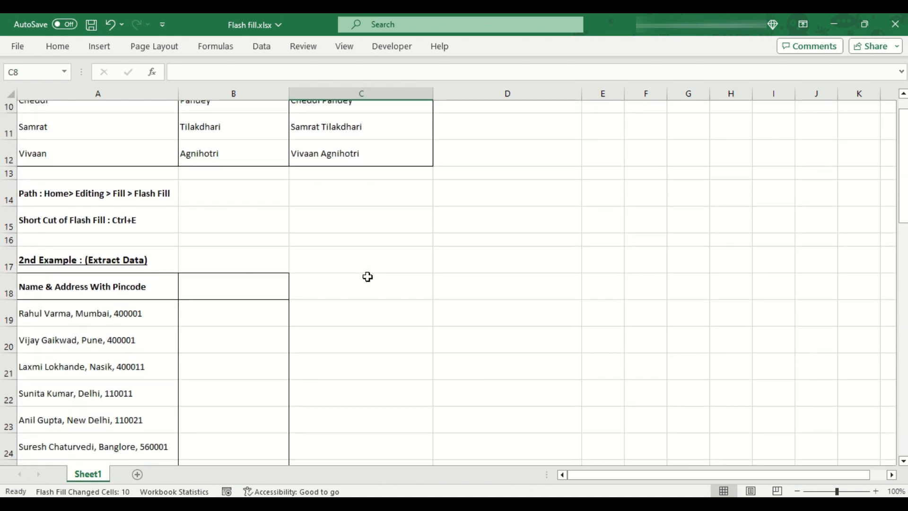
left_click_drag(65, 276, 217, 440)
scroll(217, 438, "down", 1)
left_click(167, 419)
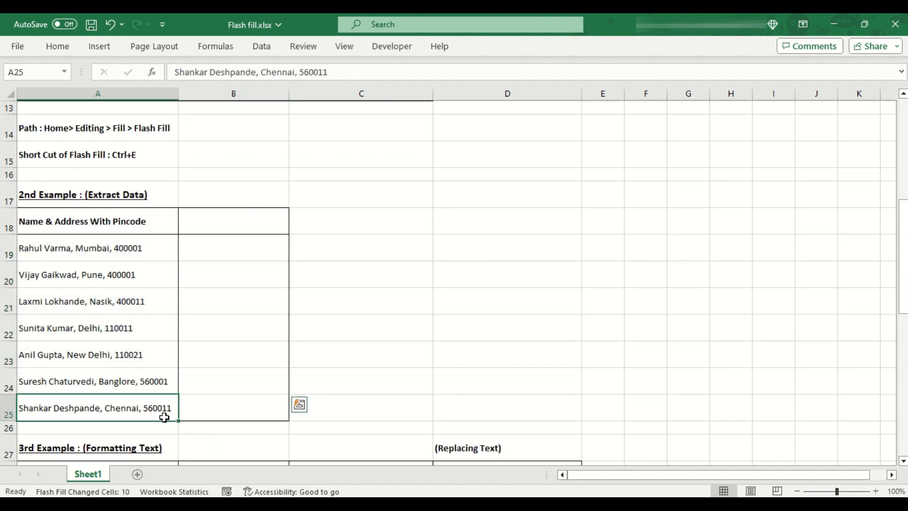
left_click_drag(138, 223, 135, 403)
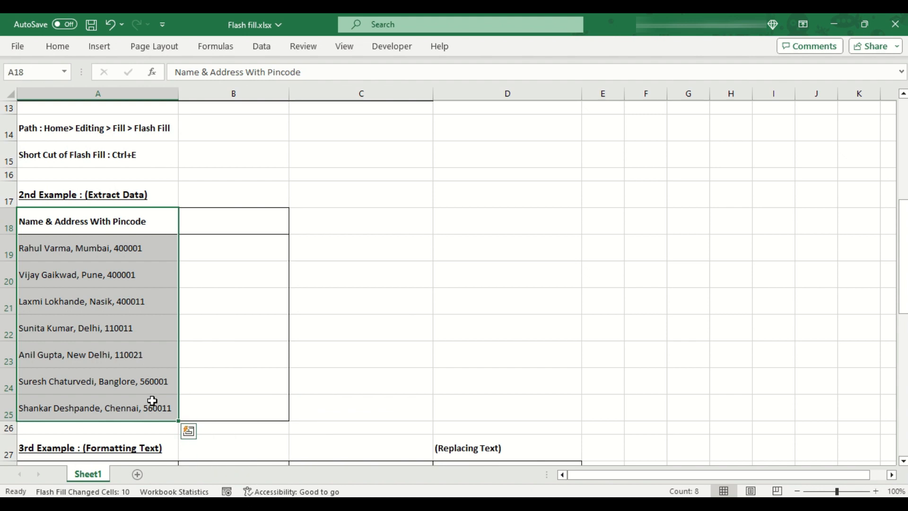
left_click(226, 251)
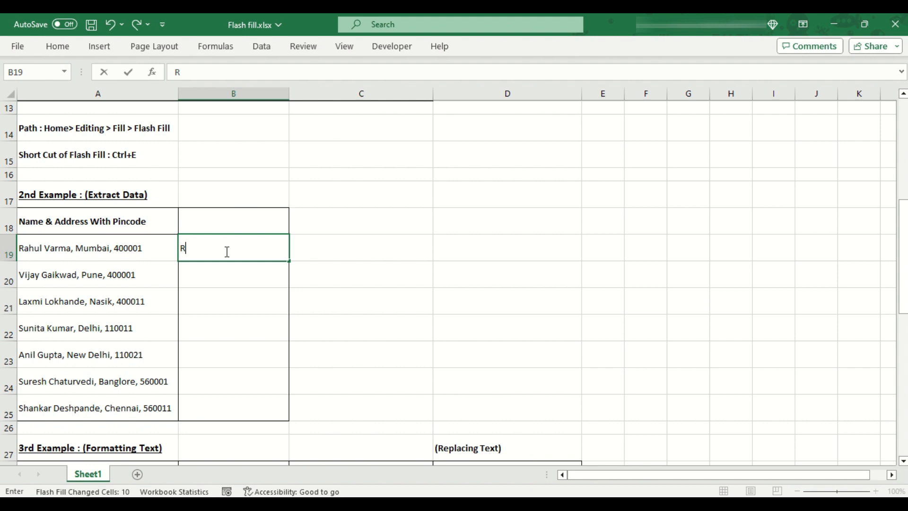
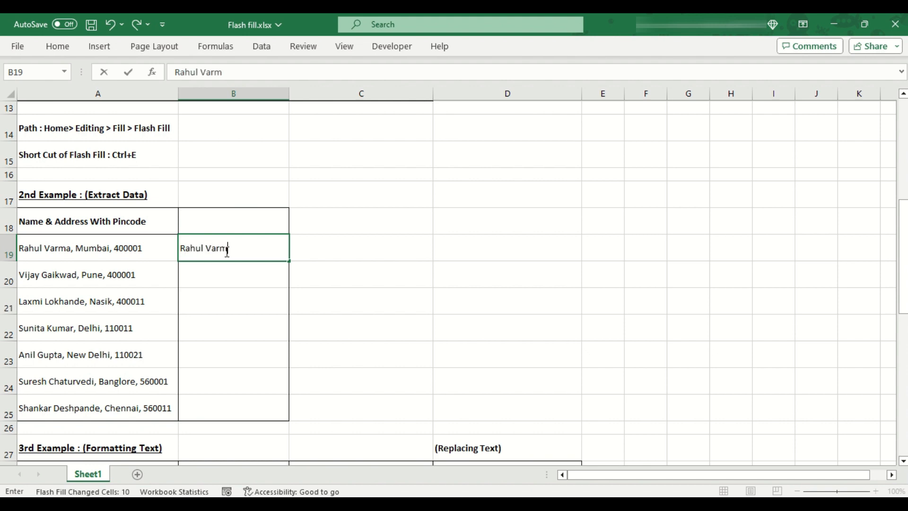
key("Return")
type("Vij")
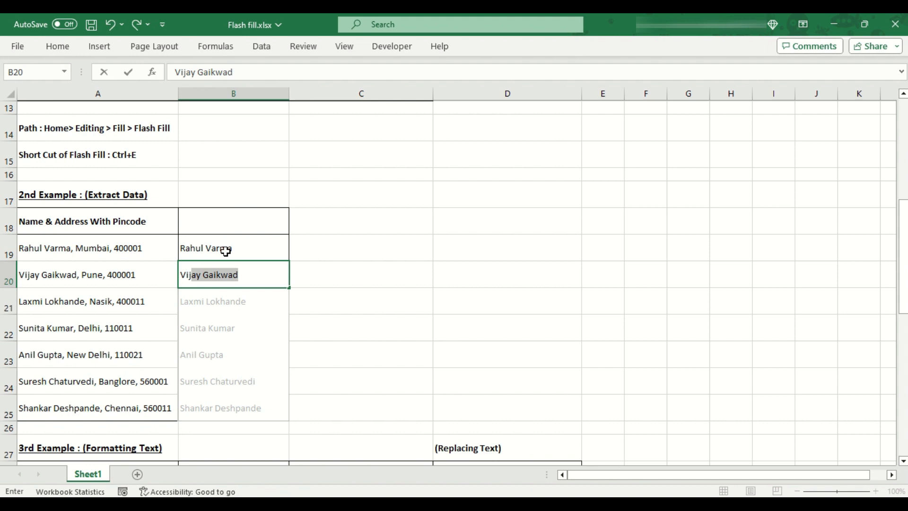
key("ctrl+Return")
key("Return")
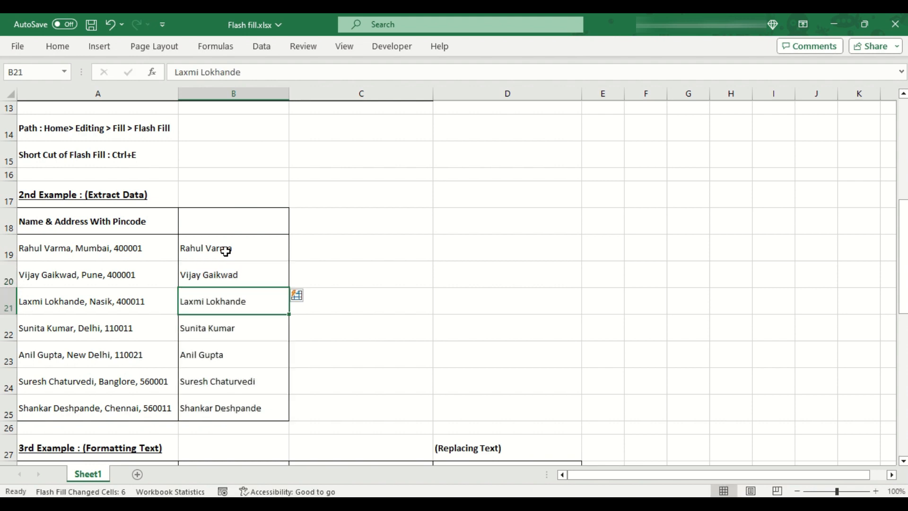
key("ctrl+Down")
key("ctrl+shift+Up")
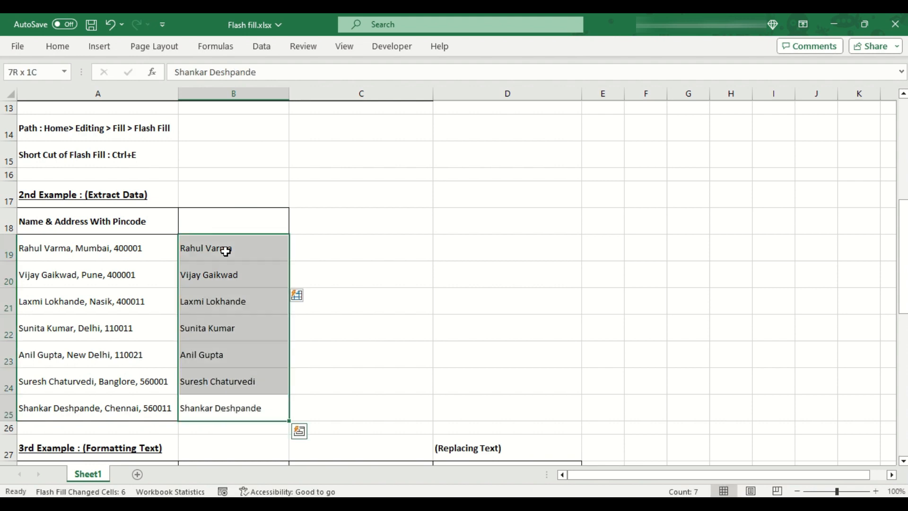
key("Delete")
key("Up")
key("Up")
key("Up")
key("Up")
key("Left")
key("Up")
key("Up")
key("Right")
type("Mumbai")
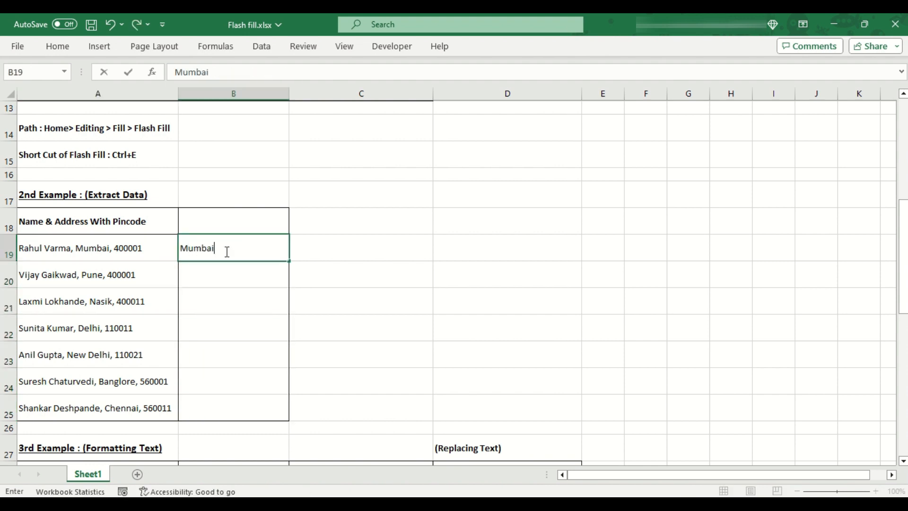
Step: Confirm Mumbai, start 'Pu' for Pune, and accept the Flash Fill city names
key("Return")
key("BackSpace")
key("BackSpace")
type("Pu")
key("Return")
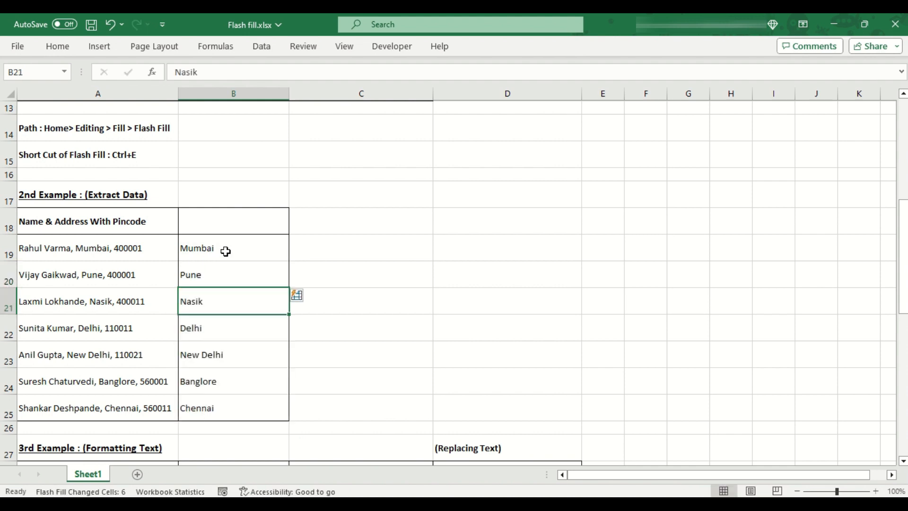
Step: Delete all the extracted city names from the column
left_click(225, 251)
key("ctrl+shift+Down")
key("Delete")
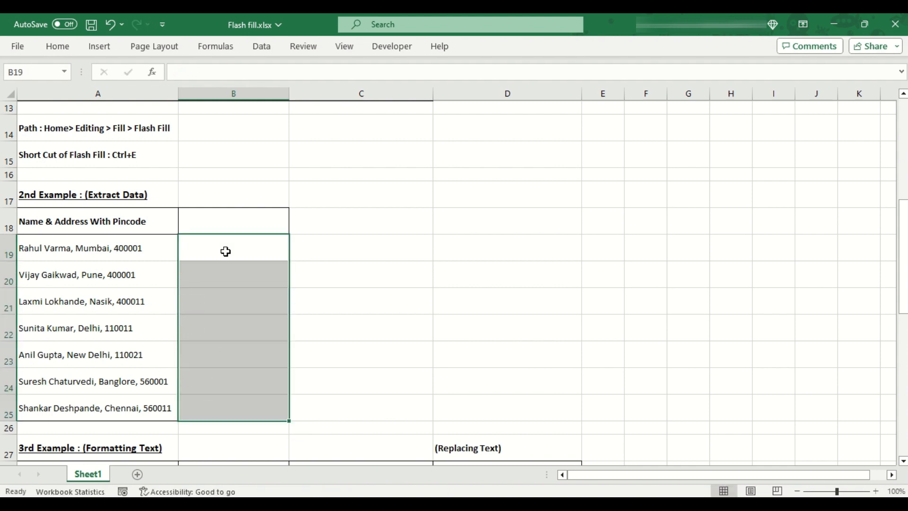
key("Up")
Step: Enter 400001 in the first two cells and accept the Flash Fill pincodes
left_click(225, 251)
type("400001")
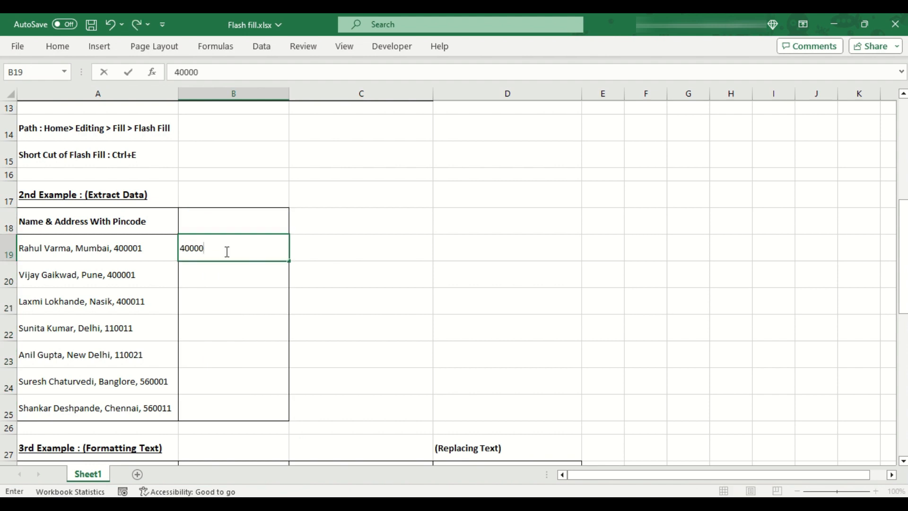
key("Return")
type("400001")
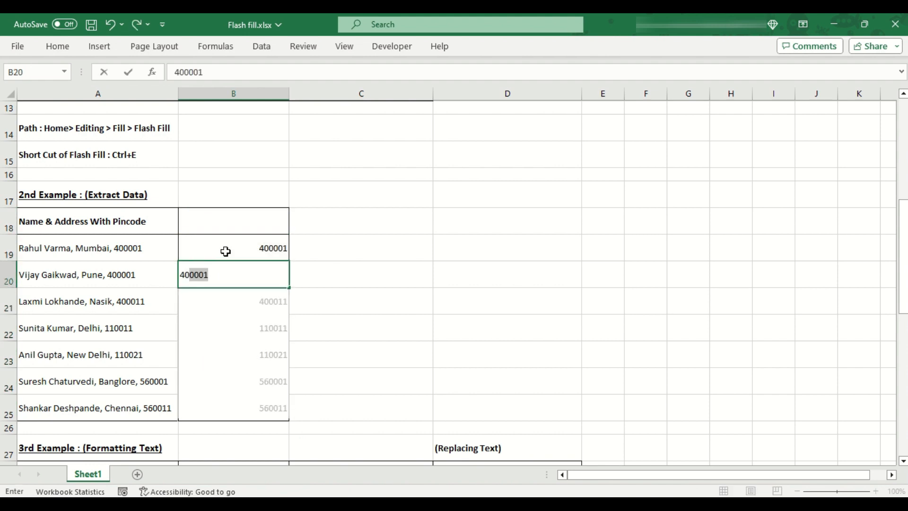
key("Return")
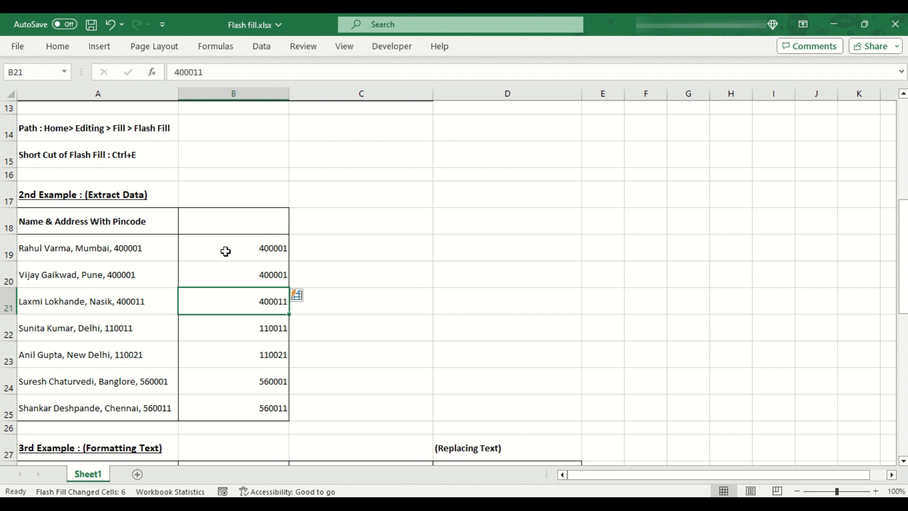
Step: Select the extracted pincodes to review them down to 560011
left_click(225, 252)
key("ctrl+shift+Down")
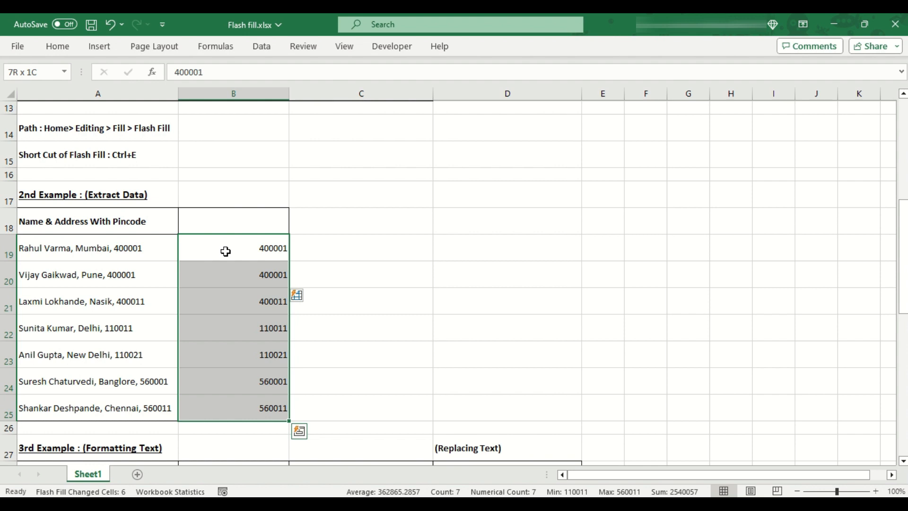
key("Left")
key("Right")
Step: Clear the pincodes and enter 'R Varma, 400001' as the example beside the first address
key("ctrl+shift+Down")
key("Delete")
key("Left")
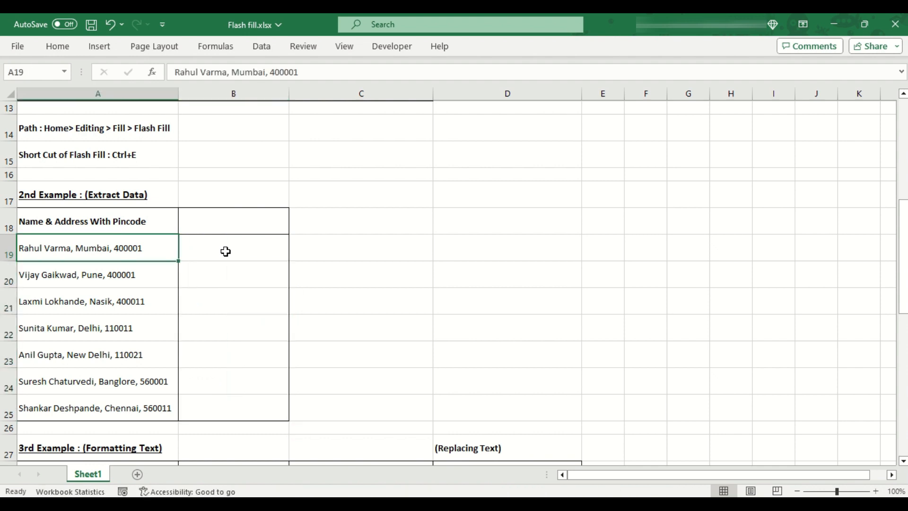
key("Right")
type("R Va")
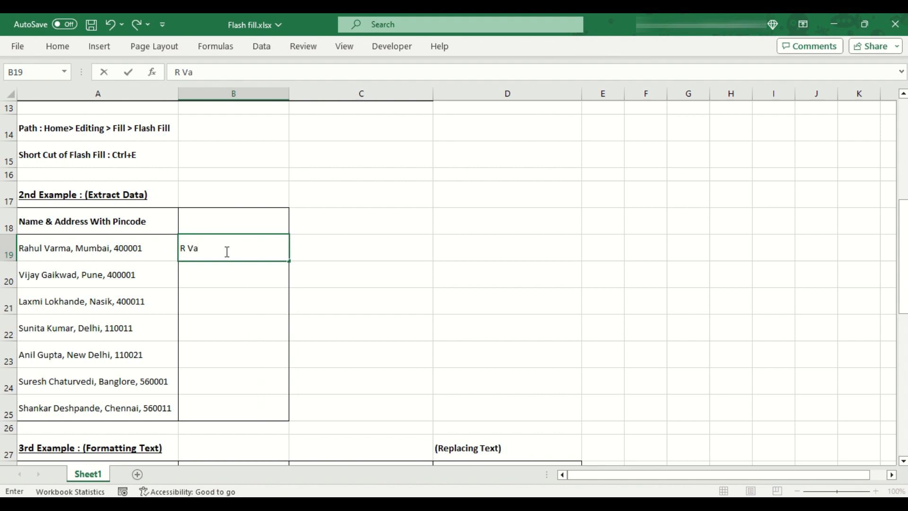
type("rma, 400001")
key("Return")
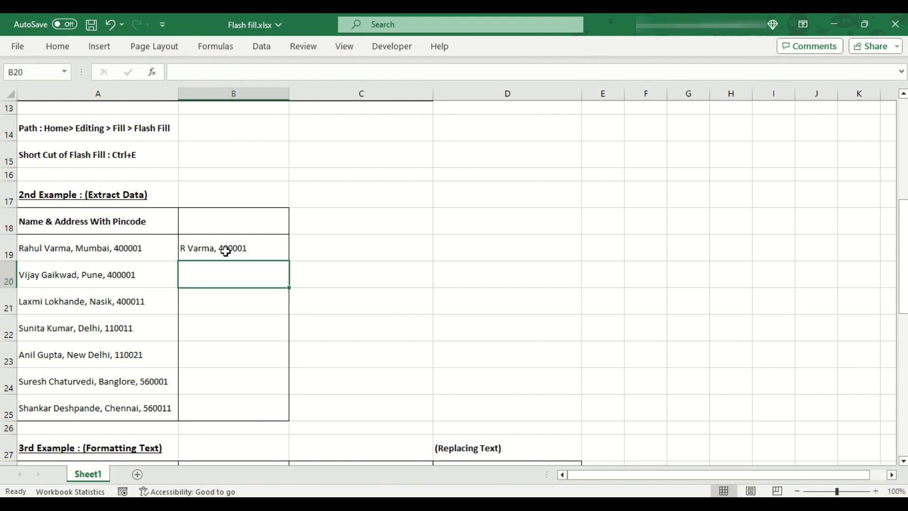
Step: Start 'V' in the next cell, accept the Flash Fill initials with pincodes, and select the results
type("V Gaikwad, 400001")
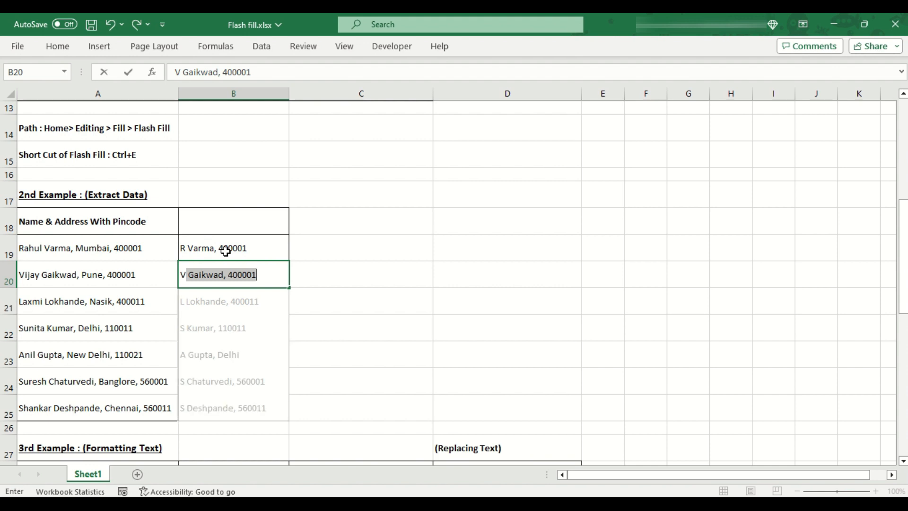
key("Return")
key("Return")
key("Return")
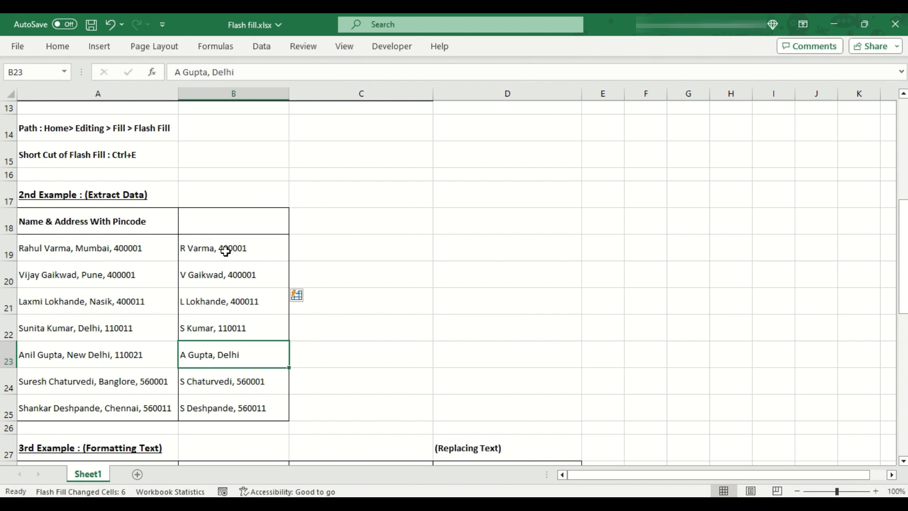
left_click_drag(257, 244, 255, 417)
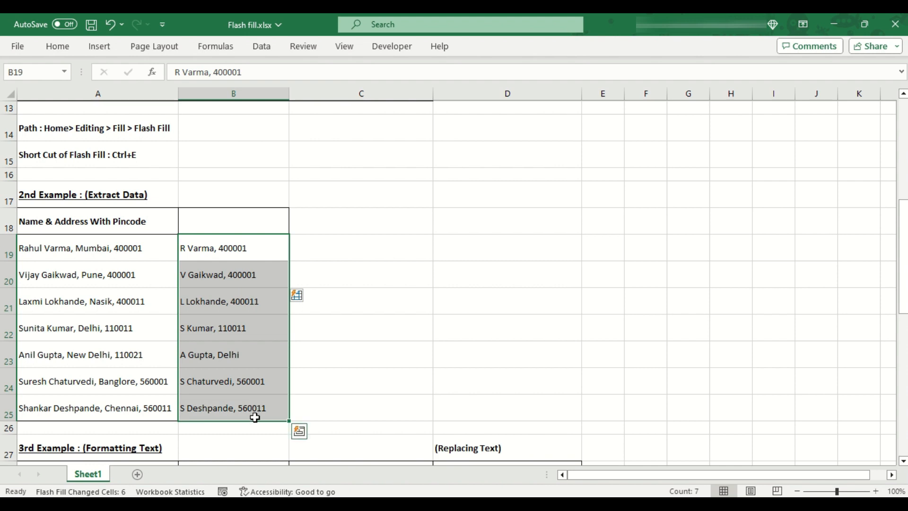
scroll(255, 417, "down", 4)
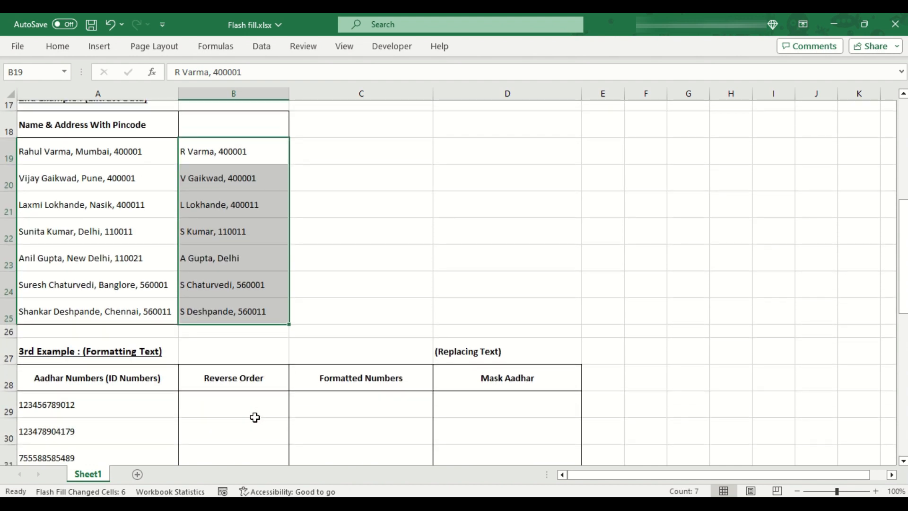
Step: Highlight the 3rd Example table, its Aadhar Numbers and Reverse Order columns, and inspect cell A29
left_click_drag(116, 185, 463, 390)
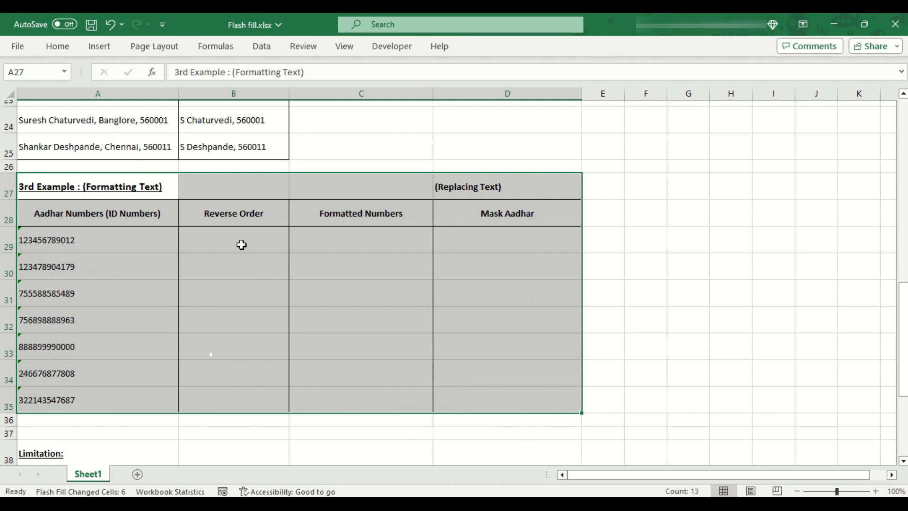
left_click(159, 196)
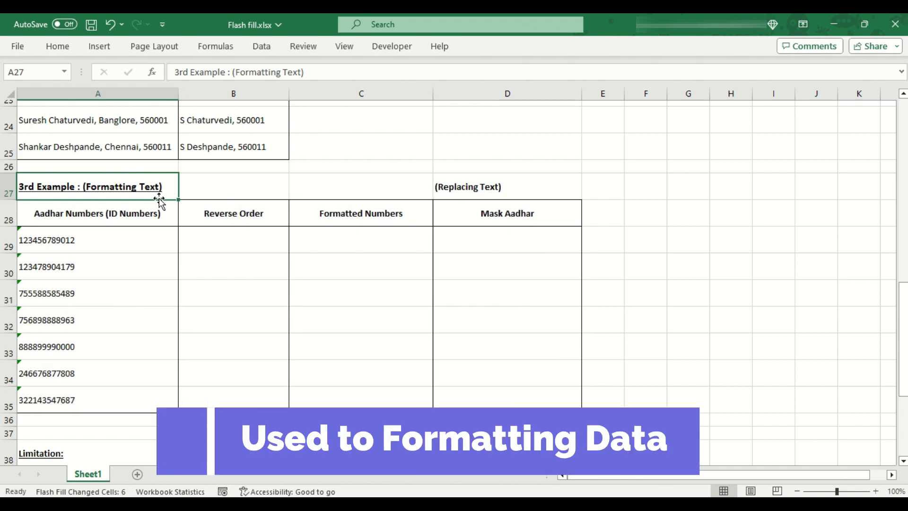
left_click_drag(134, 220, 135, 400)
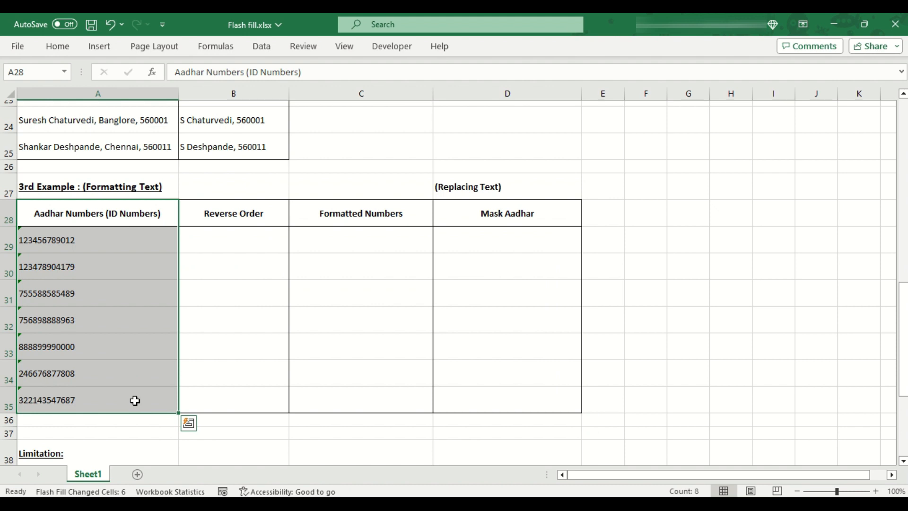
left_click(234, 215)
left_click_drag(239, 215, 223, 399)
left_click(276, 243)
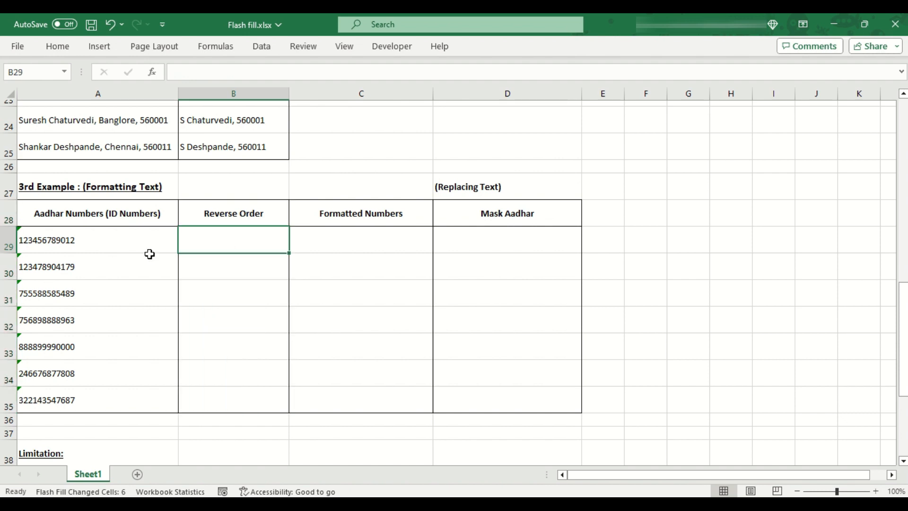
left_click(104, 240)
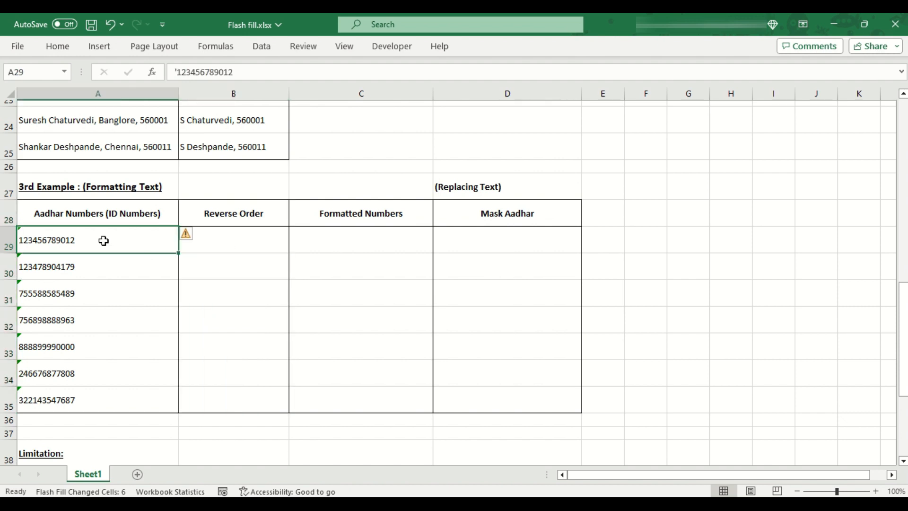
left_click(215, 247)
type("'")
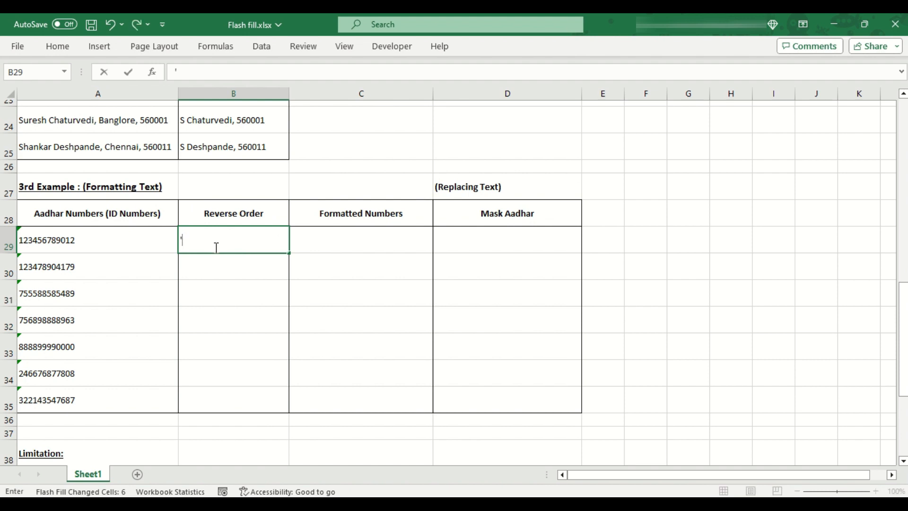
type("210987654321")
key("Return")
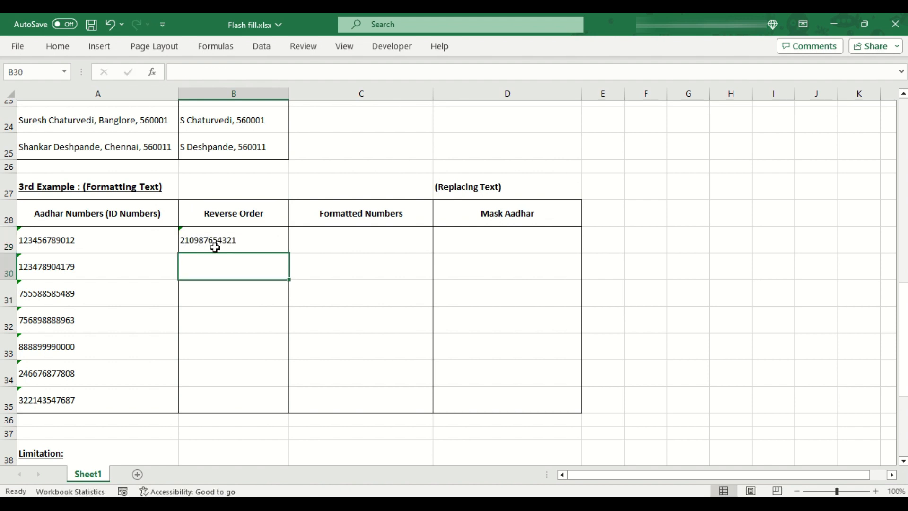
key("ctrl+e")
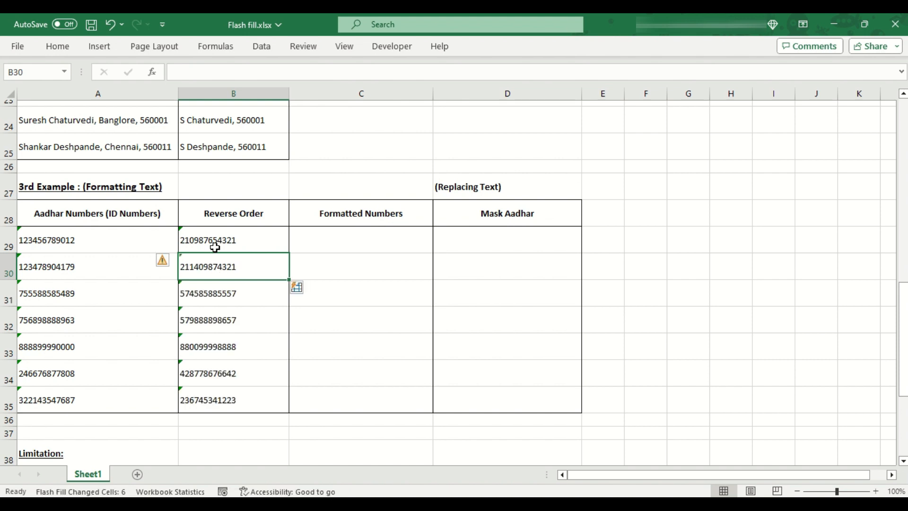
left_click_drag(246, 261, 241, 395)
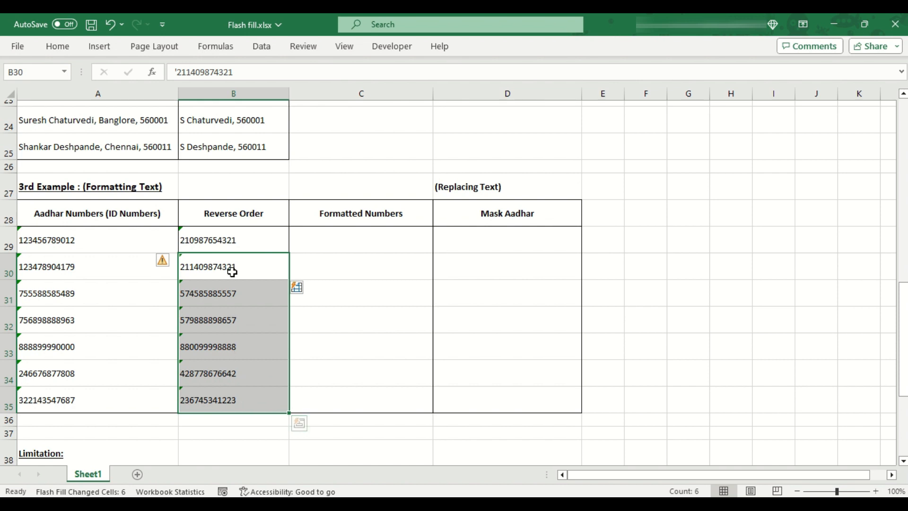
left_click(240, 240)
left_click(117, 270)
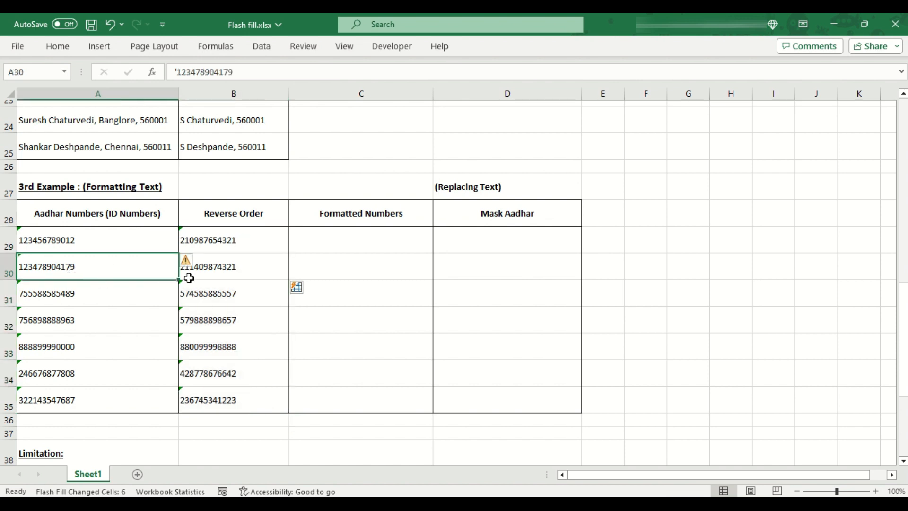
left_click(215, 277)
type("'")
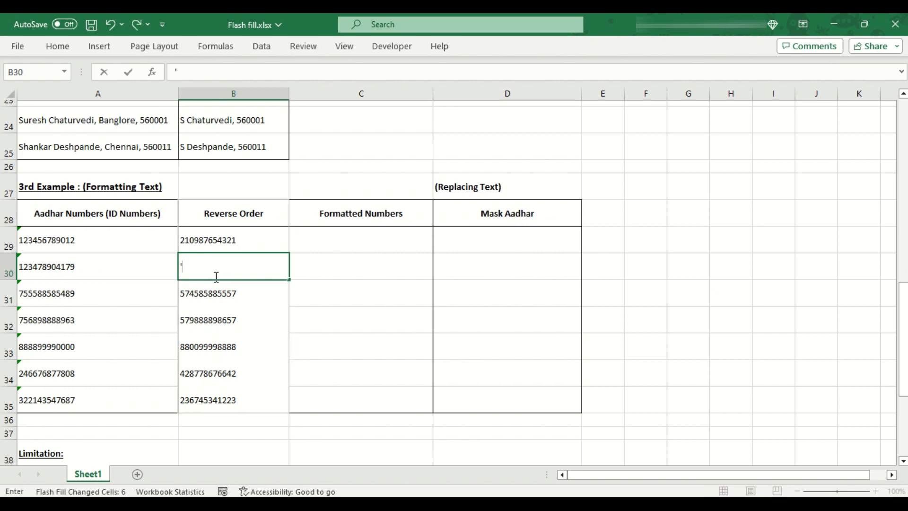
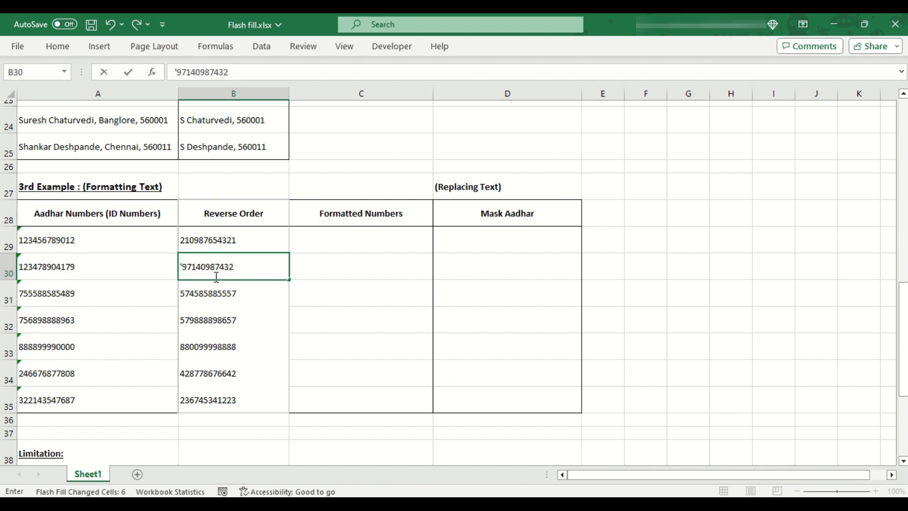
key("Return")
left_click_drag(126, 292, 224, 416)
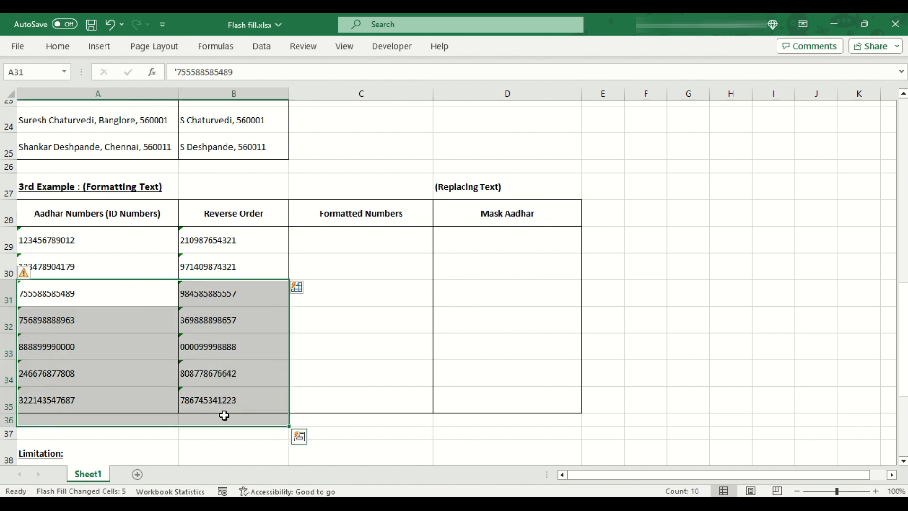
left_click(238, 405)
left_click(138, 345)
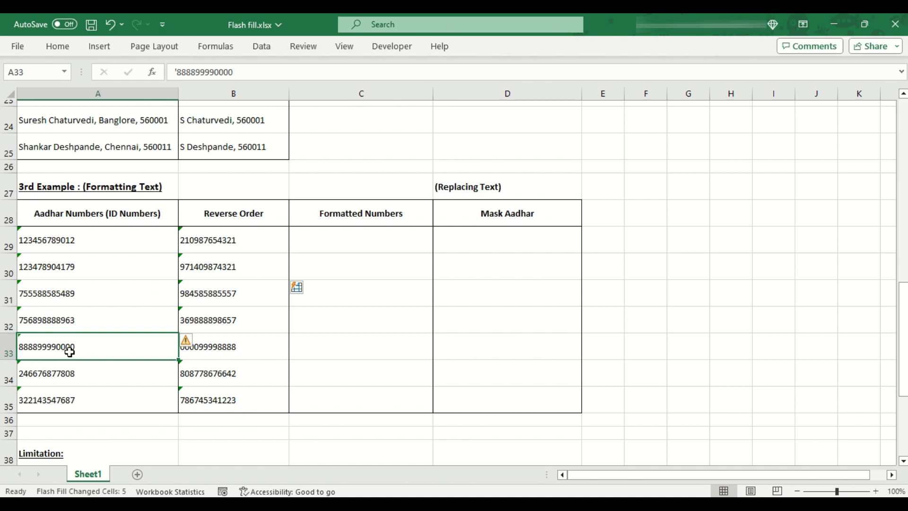
left_click(215, 347)
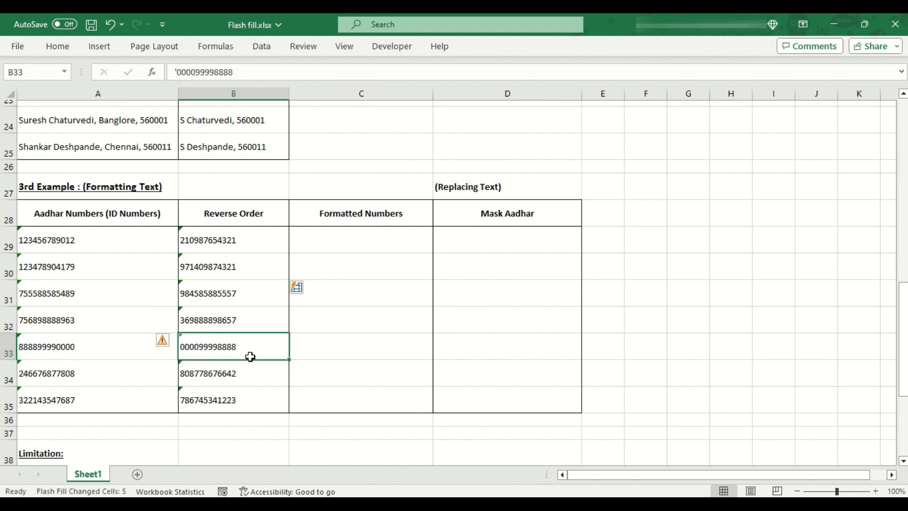
left_click_drag(241, 239, 248, 392)
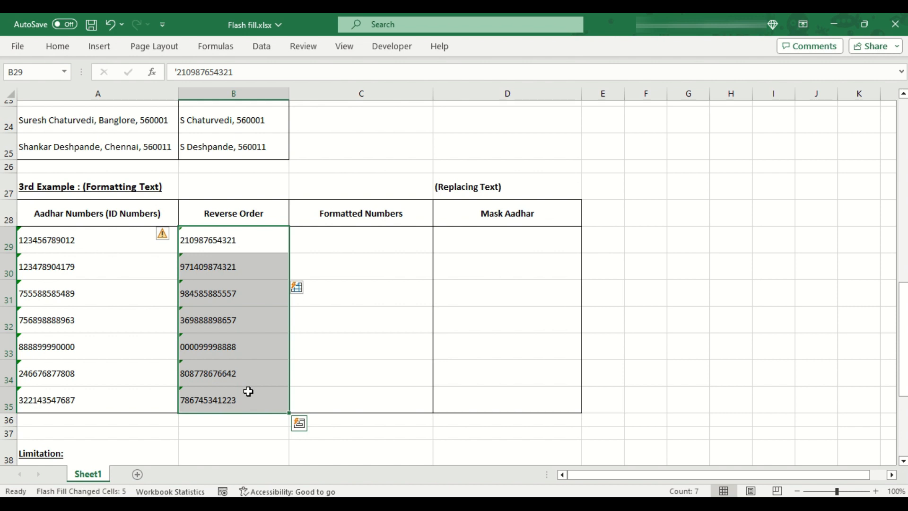
left_click_drag(67, 240, 106, 387)
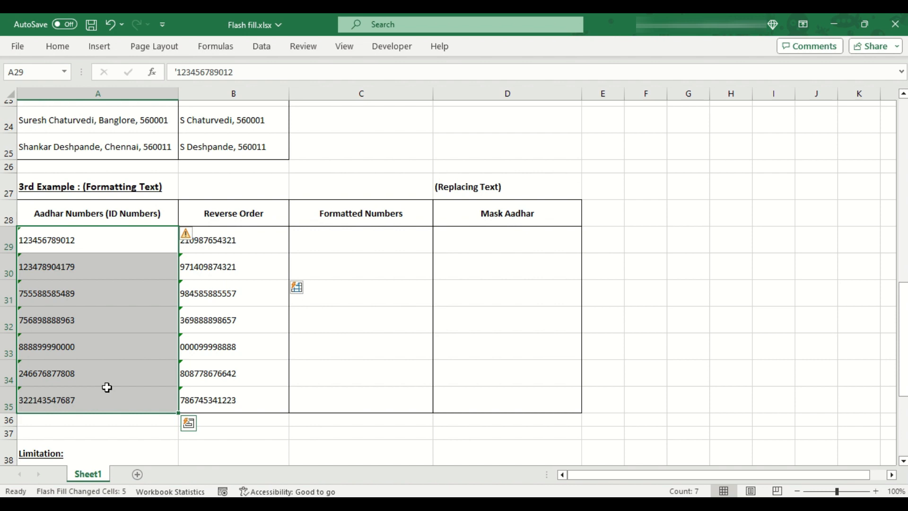
left_click_drag(269, 238, 264, 402)
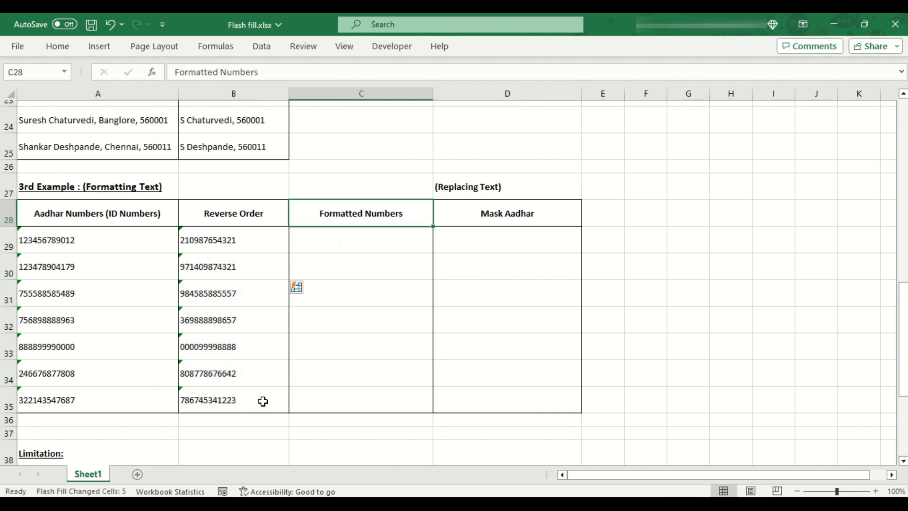
key("Right")
key("Up")
key("Down")
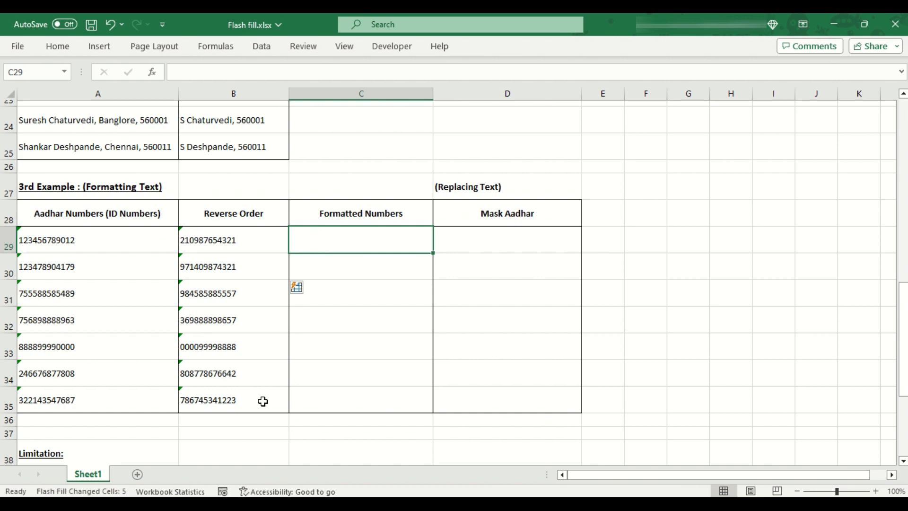
type("210")
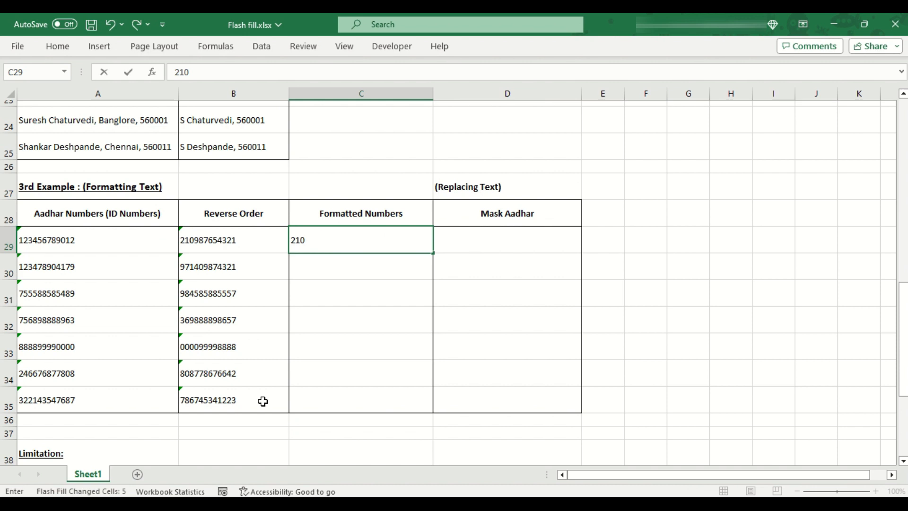
type("9-8765-4321")
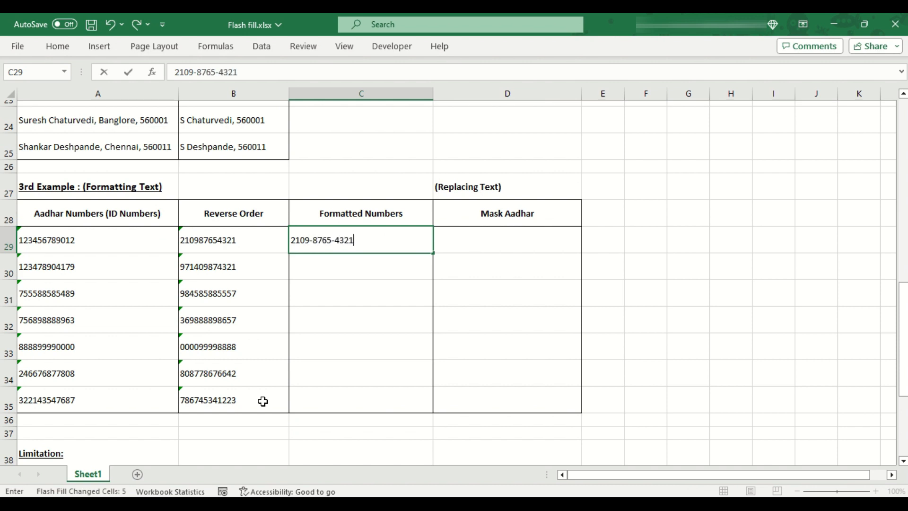
key("Return")
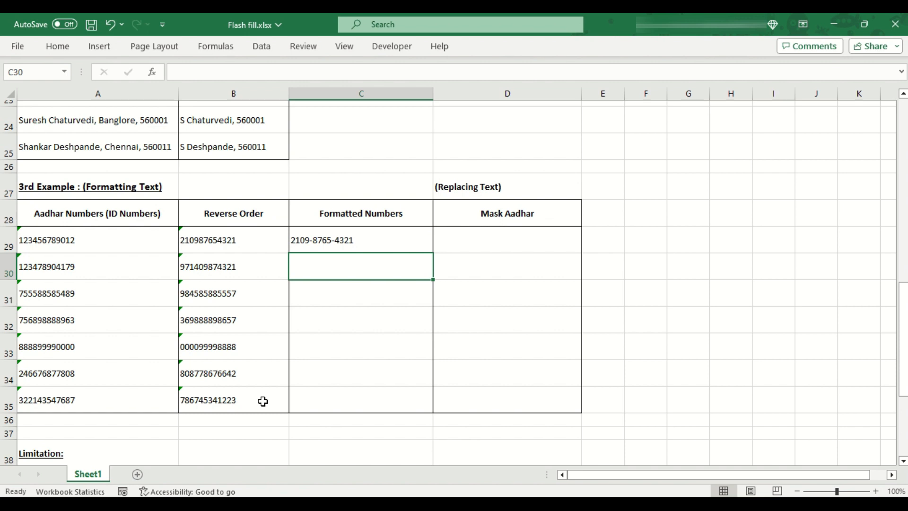
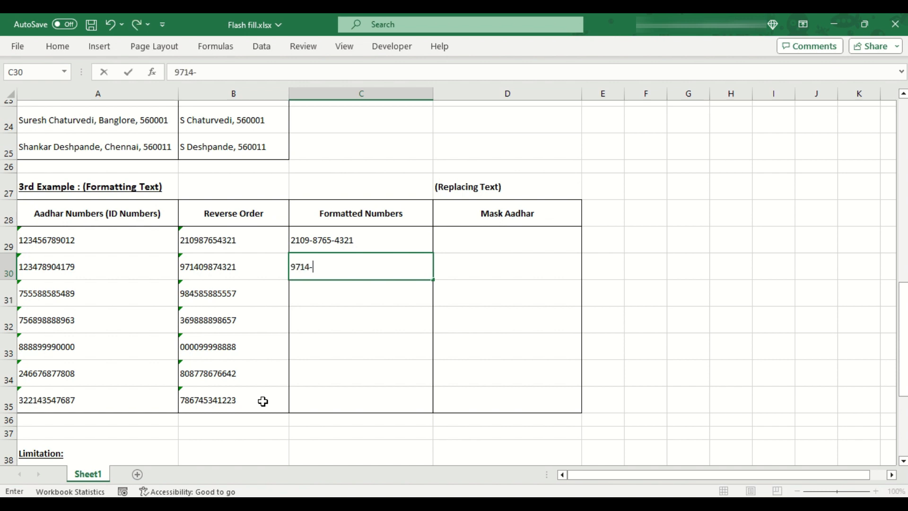
key("Return")
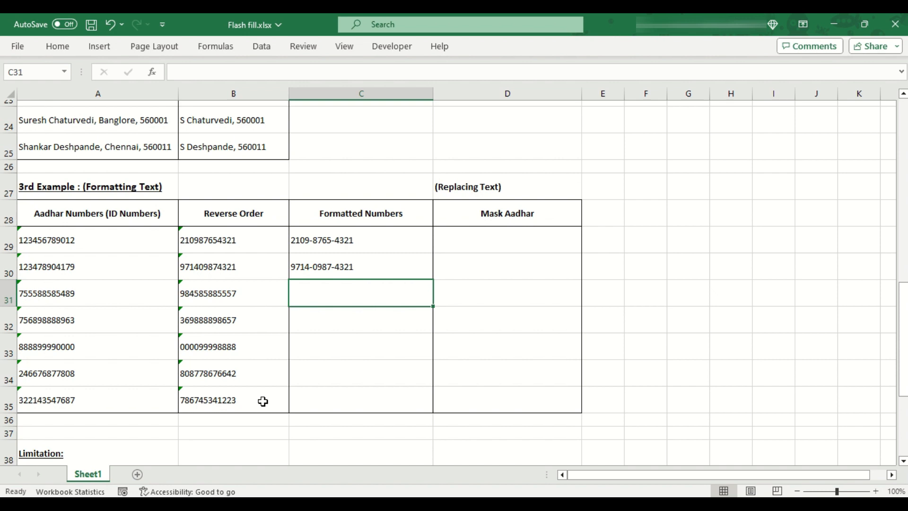
Step: Flash-fill the remaining Formatted Numbers cells with Ctrl+E and review the results
key("ctrl+e")
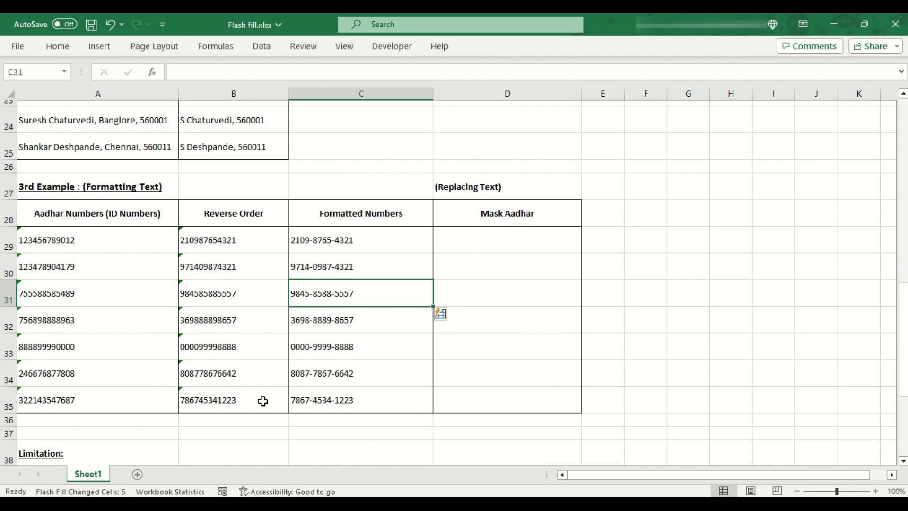
key("Down")
key("Down")
key("Down")
key("Down")
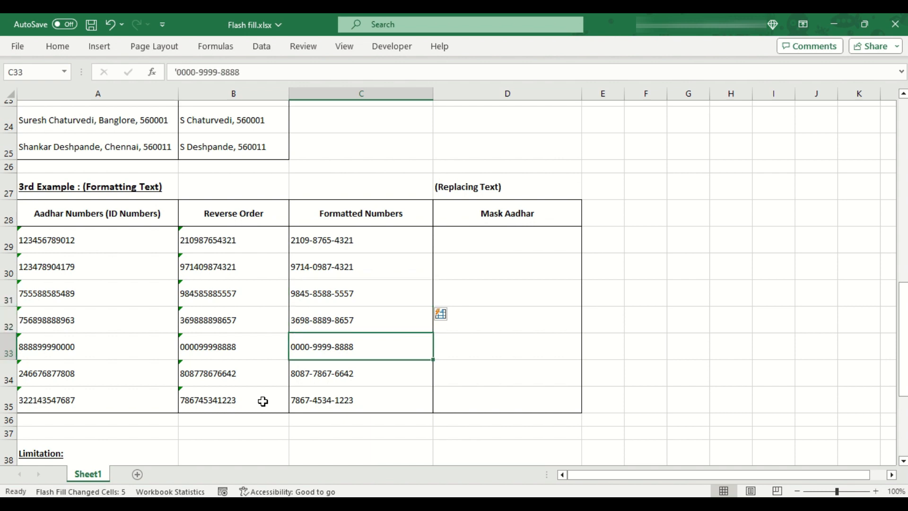
key("Up")
key("Up")
key("Right")
key("Up")
key("Up")
key("Up")
key("Up")
key("Up")
key("Up")
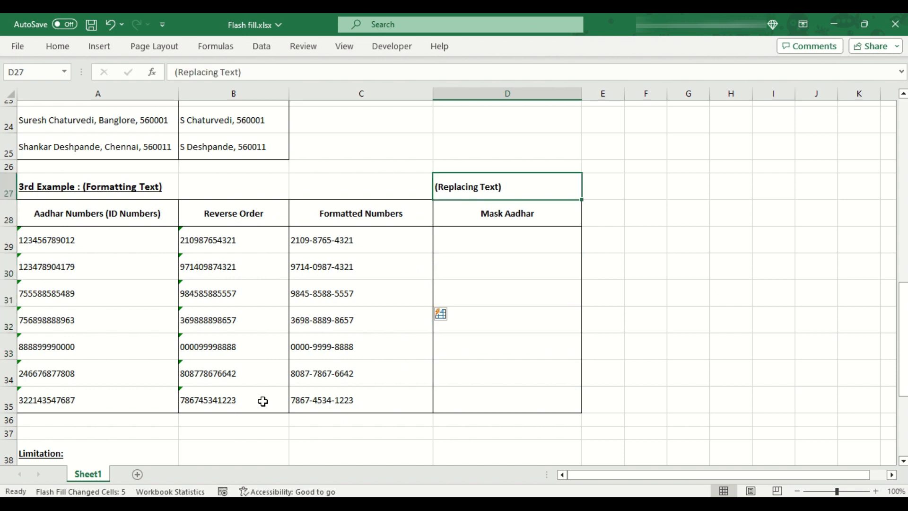
Step: Enter xxxx-xxxx-4321 in the first Mask Aadhar cell and Ctrl+E to mask the rest through xxxx-xxxx-1223
key("Down")
key("Down")
key("Up")
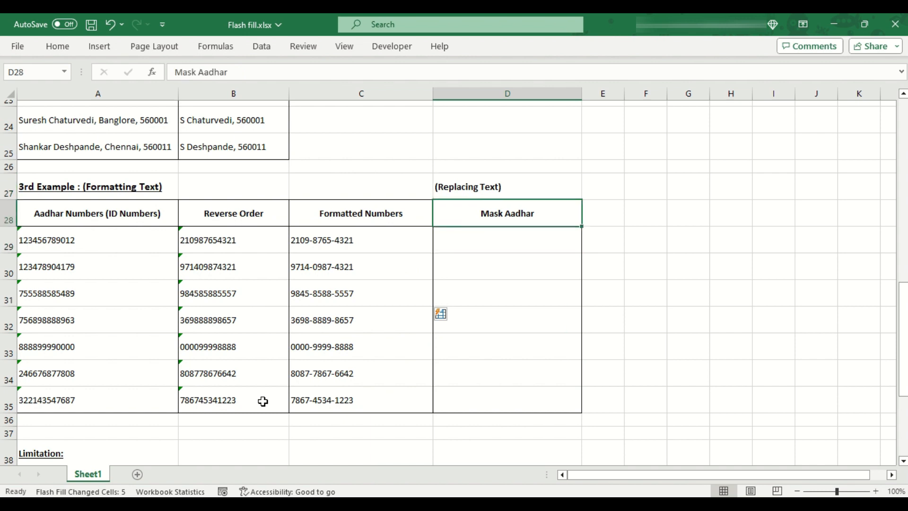
key("Left")
key("Right")
key("Down")
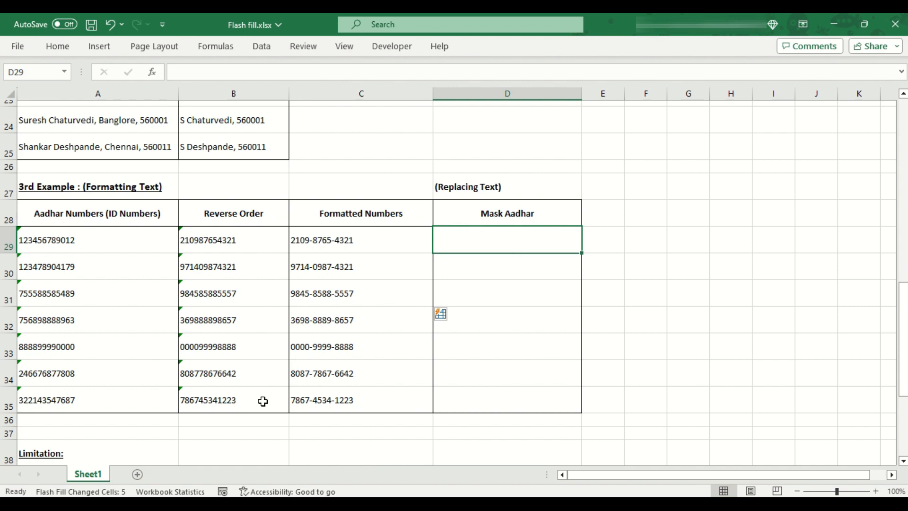
type("xx")
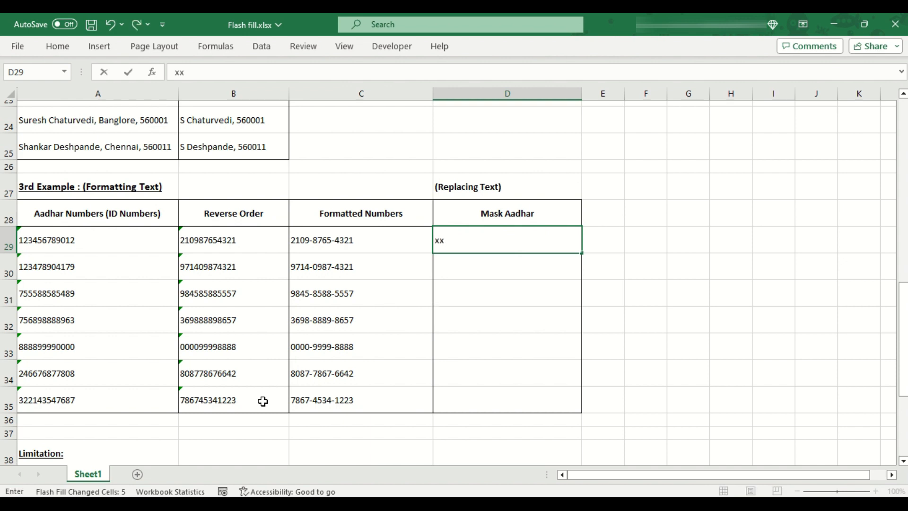
type("xx-xxxx-4321")
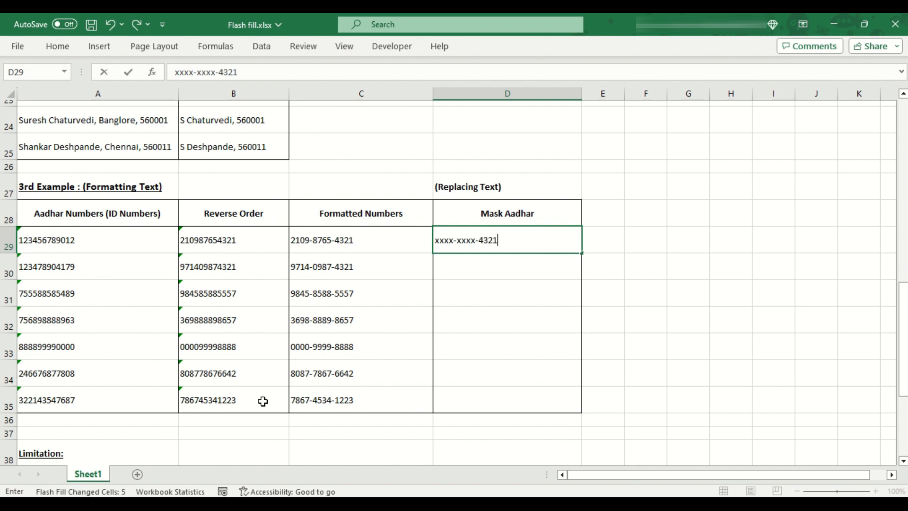
key("Return")
key("ctrl+e")
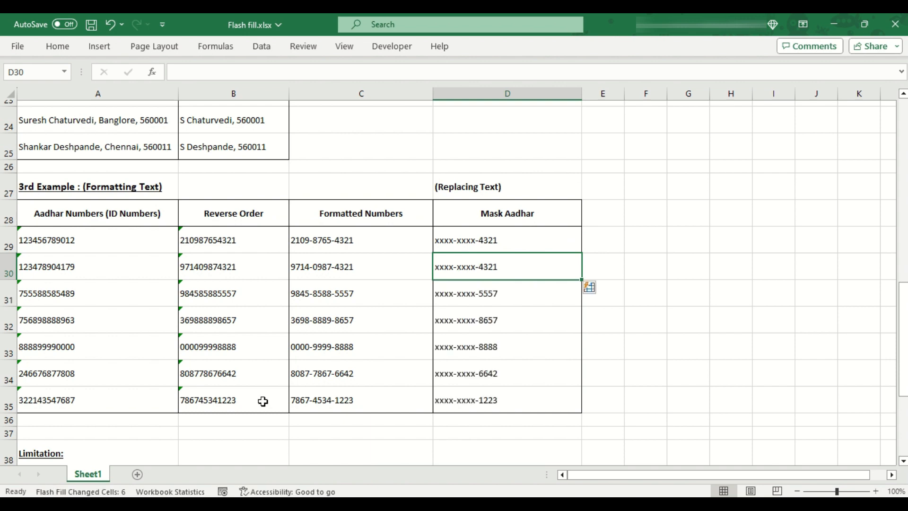
key("Down")
key("Down")
key("Down")
key("Down")
key("Down")
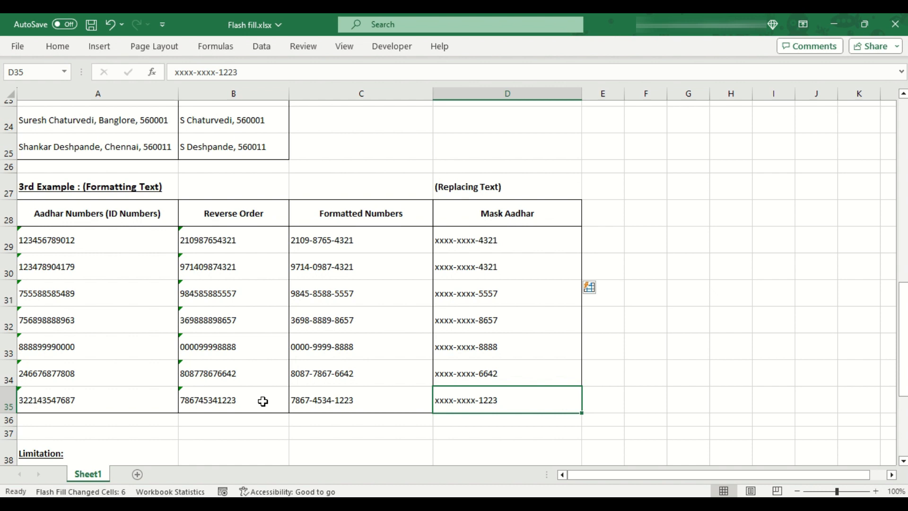
scroll(263, 402, "up", 8)
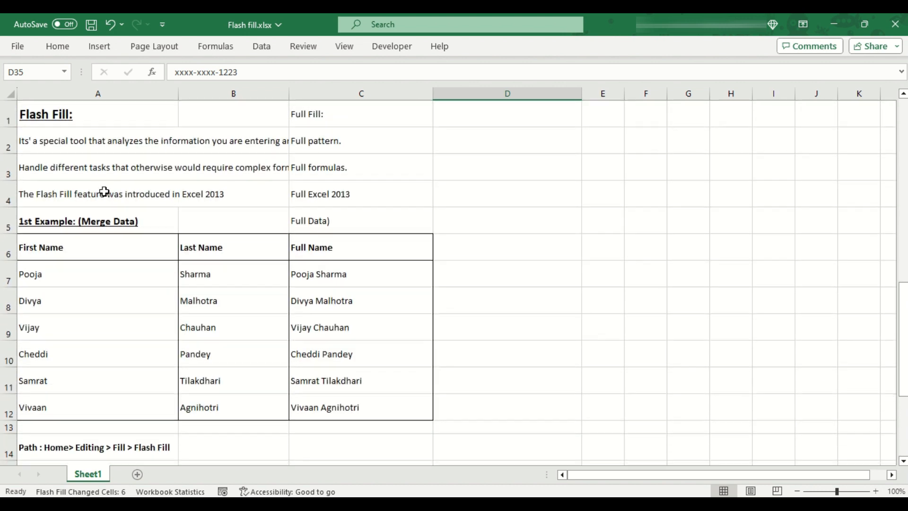
left_click_drag(100, 222, 325, 405)
scroll(328, 400, "down", 5)
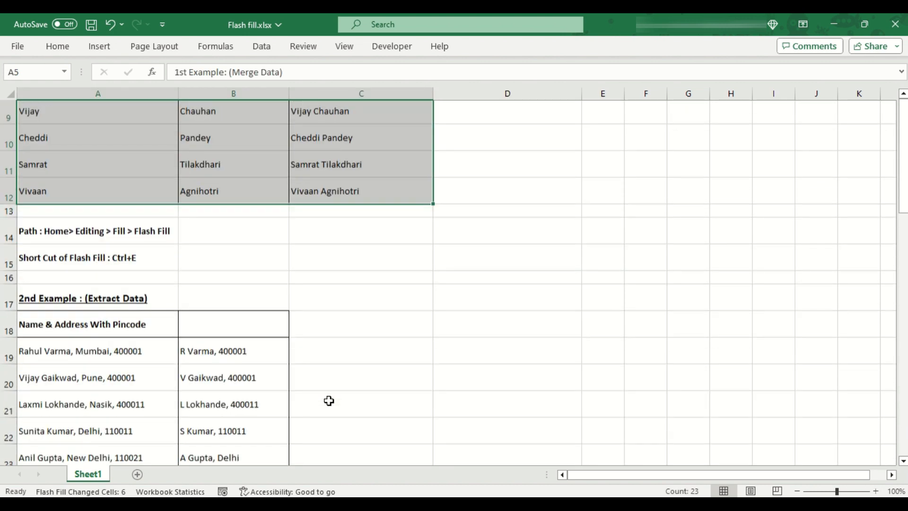
left_click_drag(90, 122, 224, 299)
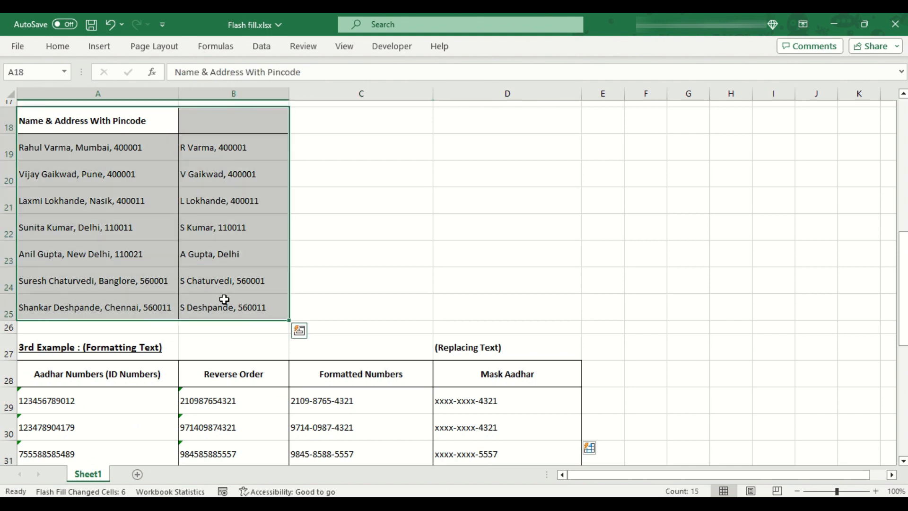
scroll(225, 300, "down", 2)
left_click_drag(105, 202, 474, 373)
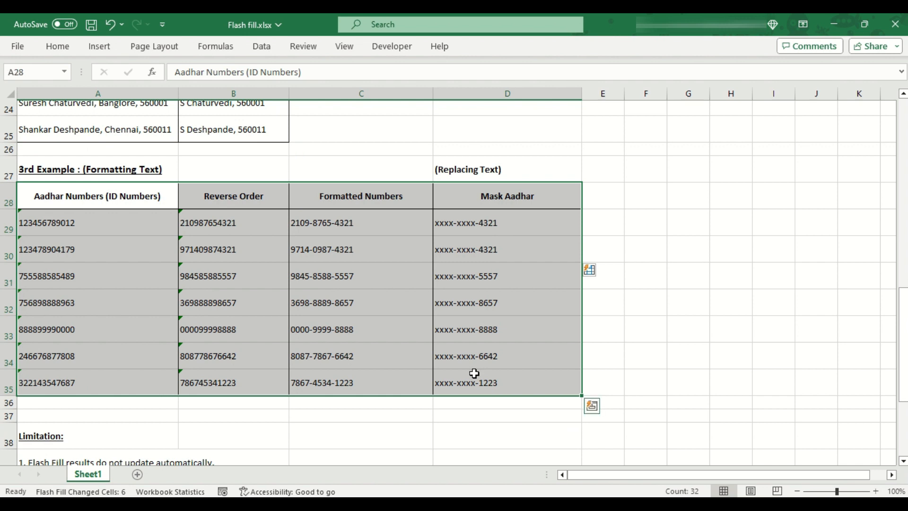
left_click(311, 233)
left_click_drag(229, 225, 240, 390)
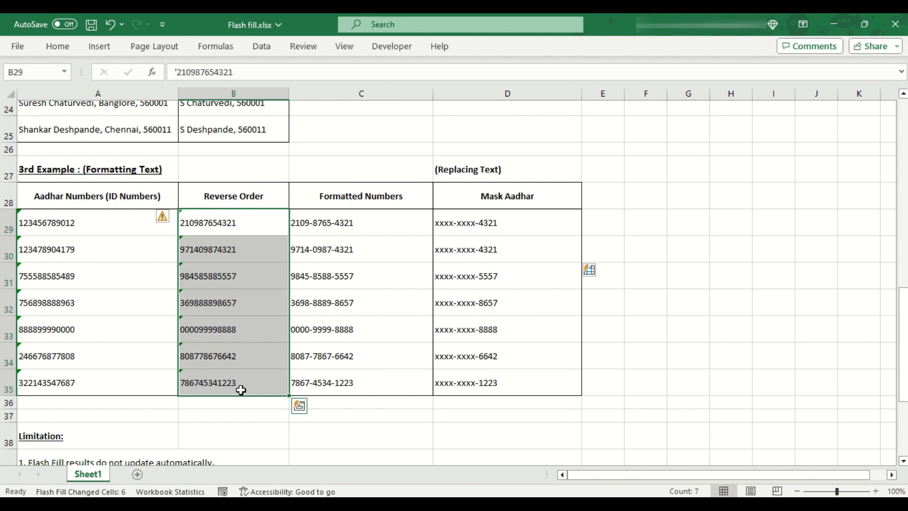
scroll(241, 389, "down", 2)
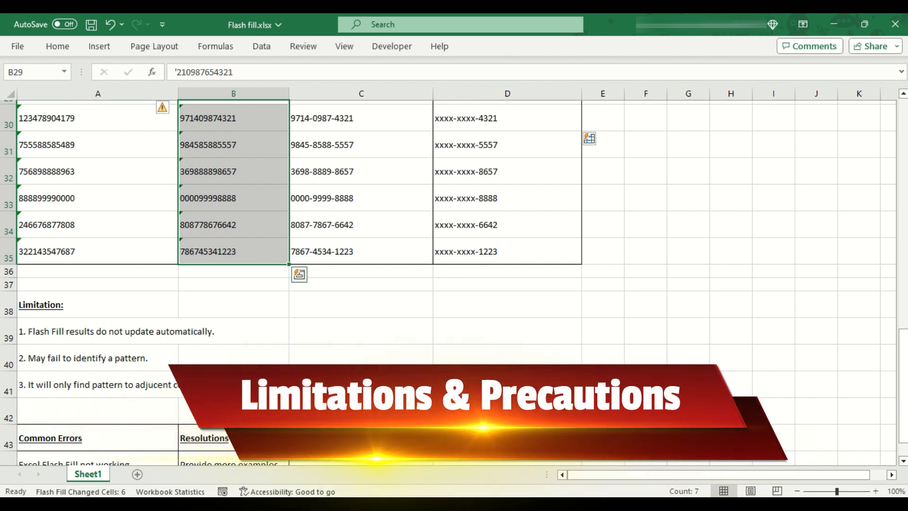
left_click(73, 330)
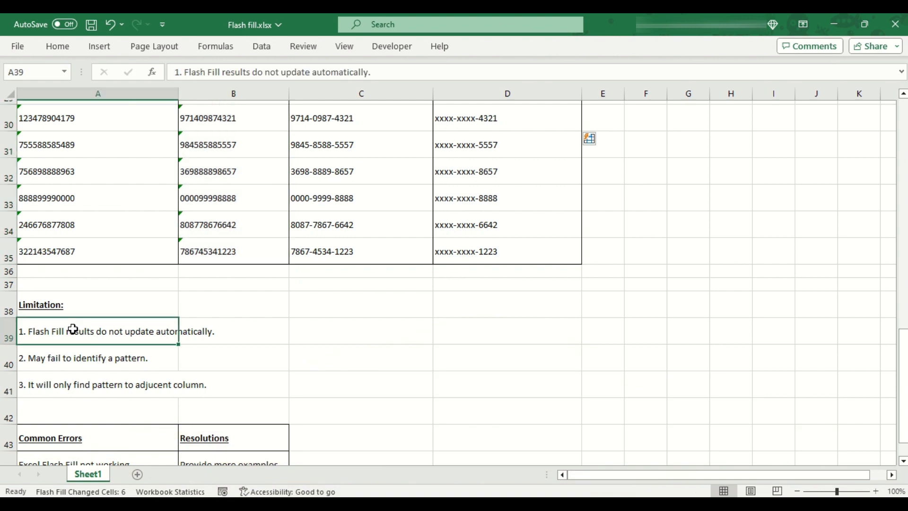
left_click_drag(74, 330, 211, 331)
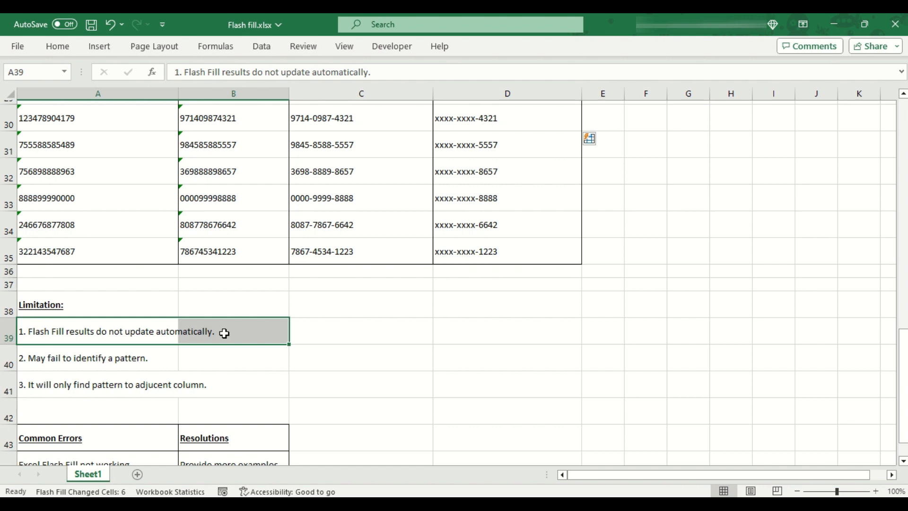
scroll(224, 334, "up", 1)
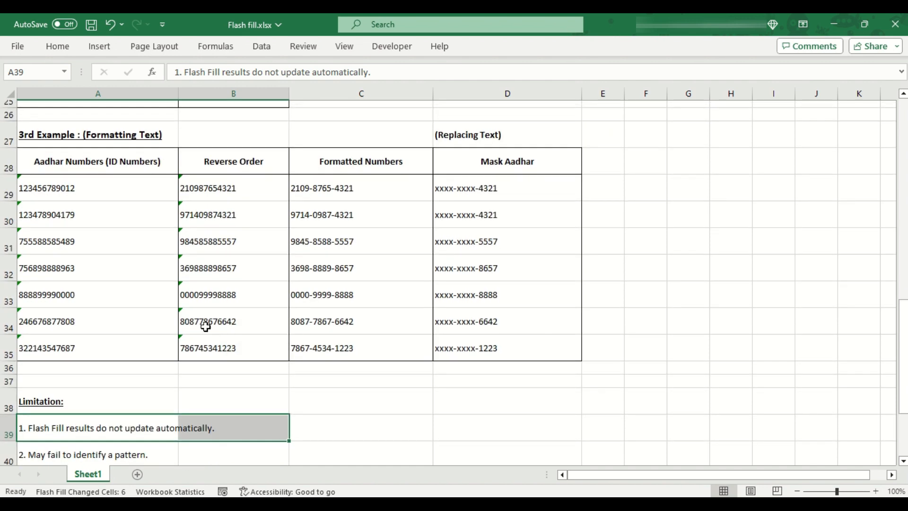
left_click(110, 185)
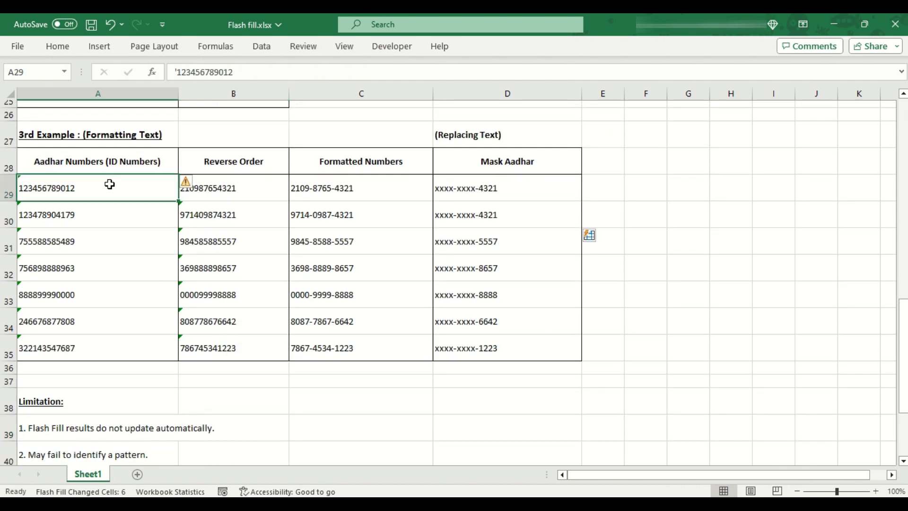
double_click(110, 185)
key("BackSpace")
type("3")
key("ctrl+Return")
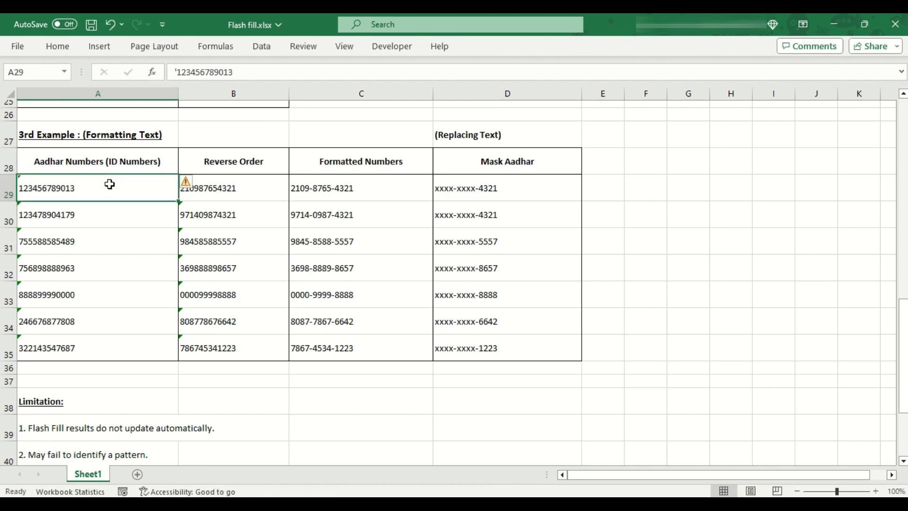
Step: Check that the first reversed, formatted and masked results remain unchanged
left_click(250, 180)
left_click(346, 180)
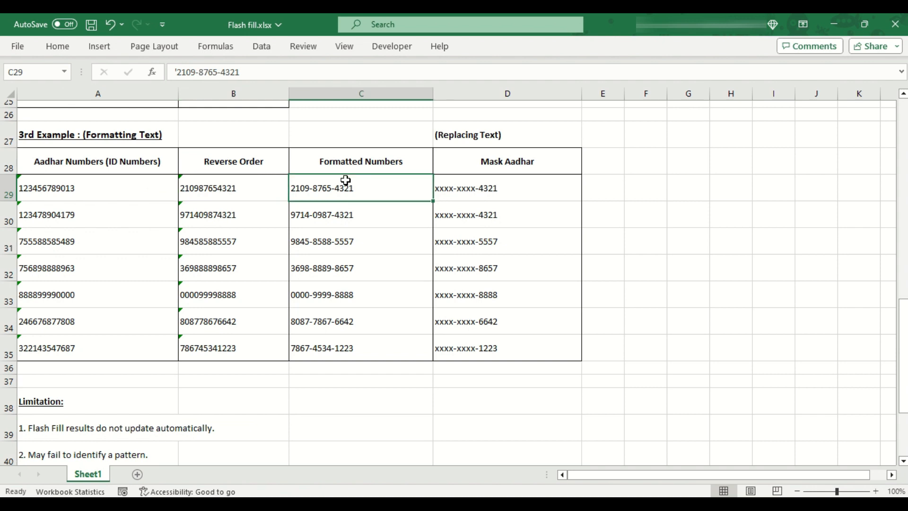
left_click(482, 190)
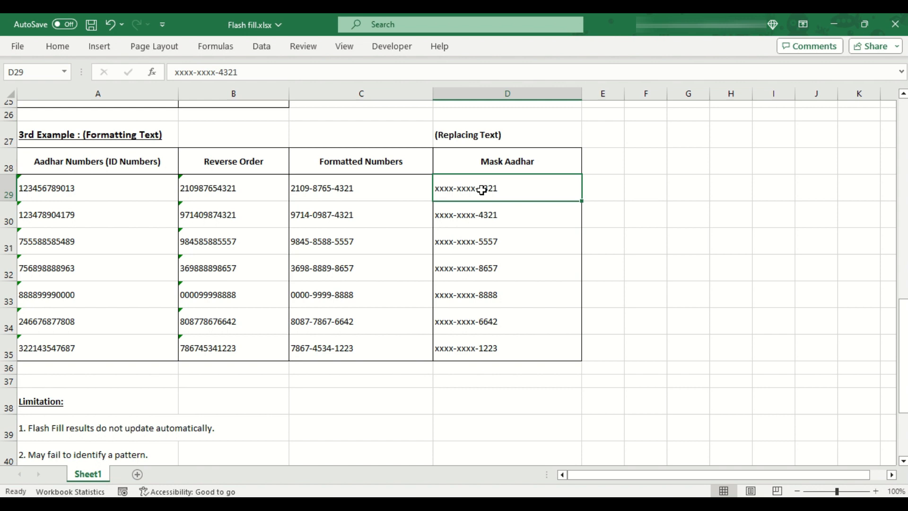
scroll(481, 189, "down", 2)
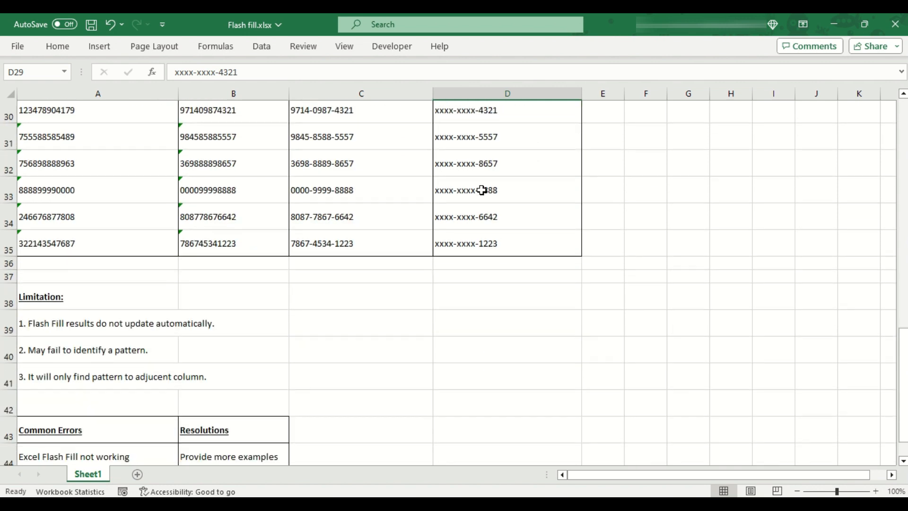
left_click(117, 348)
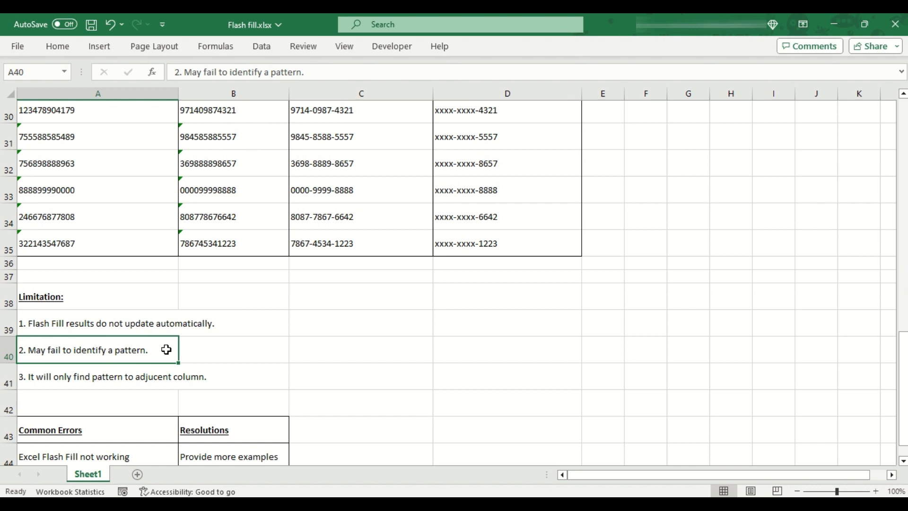
scroll(166, 349, "up", 1)
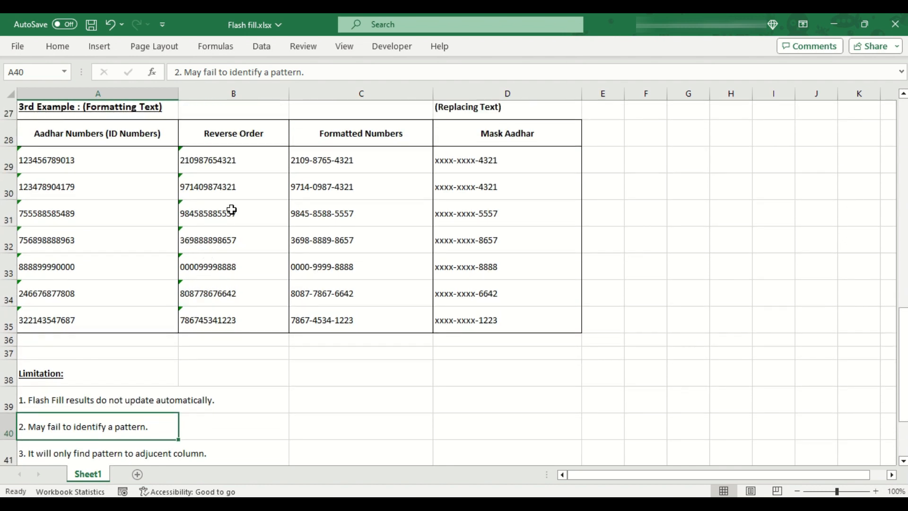
left_click(238, 168)
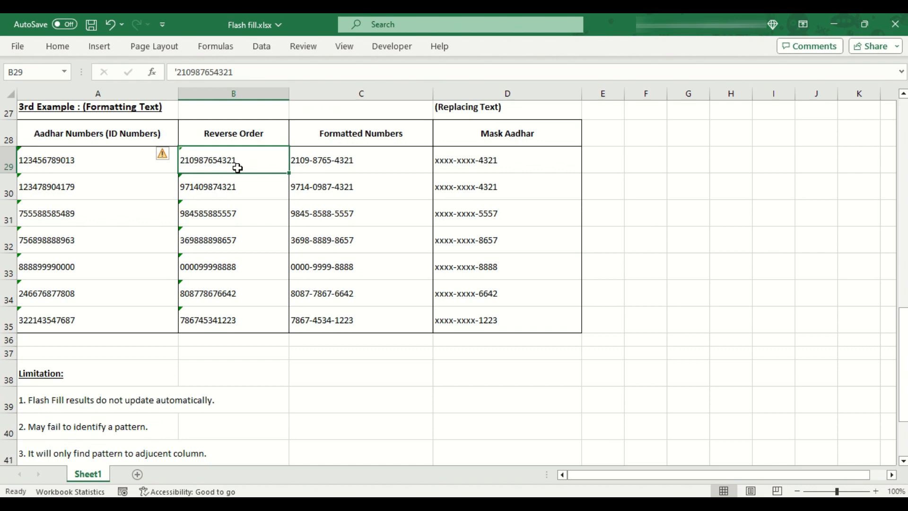
left_click_drag(237, 179, 229, 324)
left_click(265, 194)
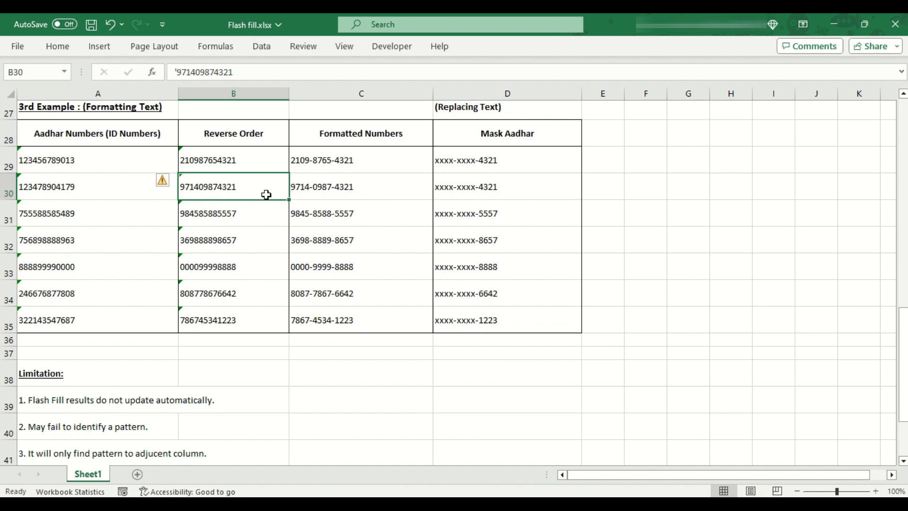
left_click_drag(267, 195, 259, 325)
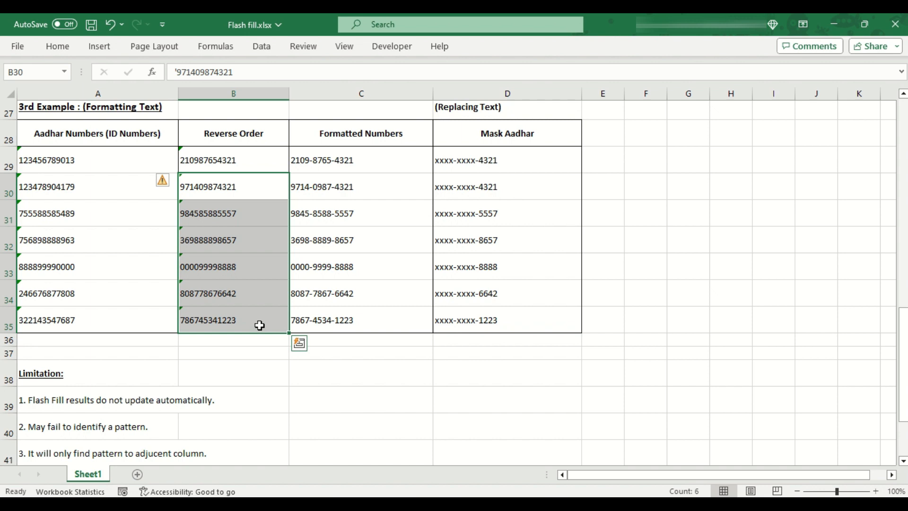
scroll(260, 325, "down", 2)
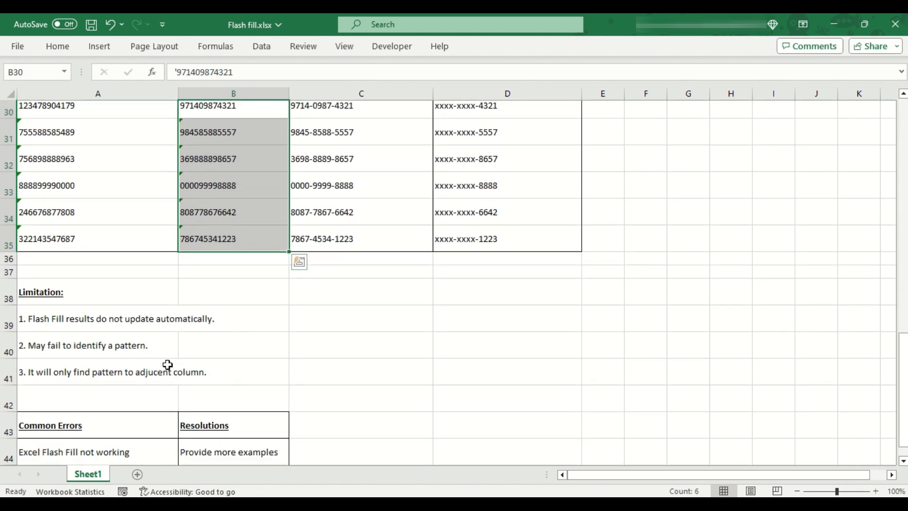
left_click(80, 428)
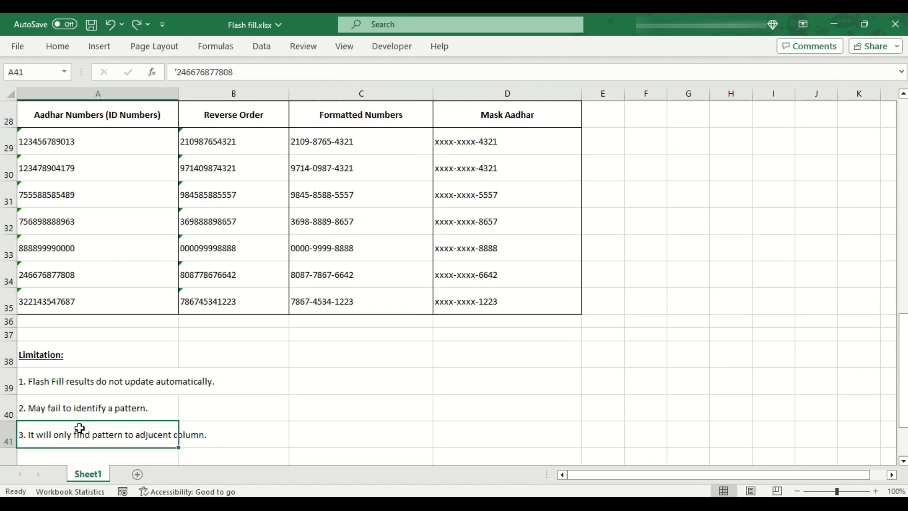
left_click_drag(80, 429, 221, 427)
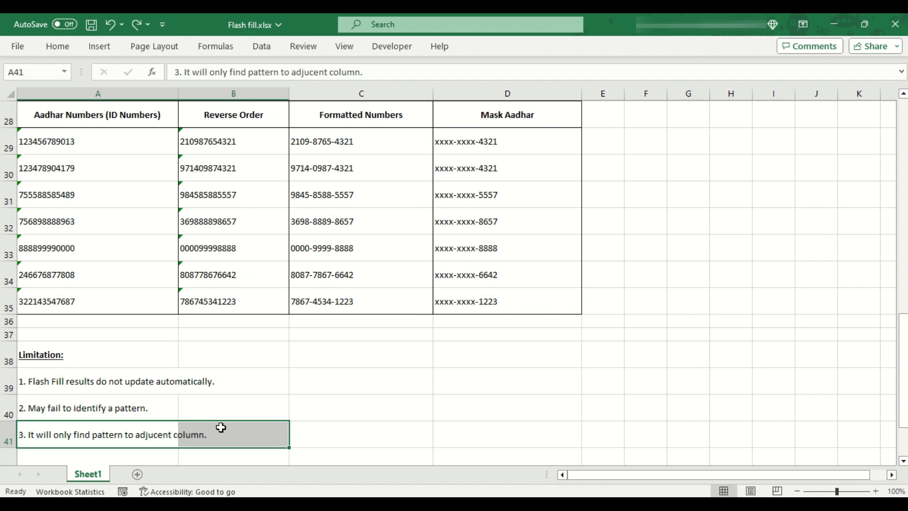
scroll(221, 428, "up", 1)
left_click_drag(133, 122, 132, 305)
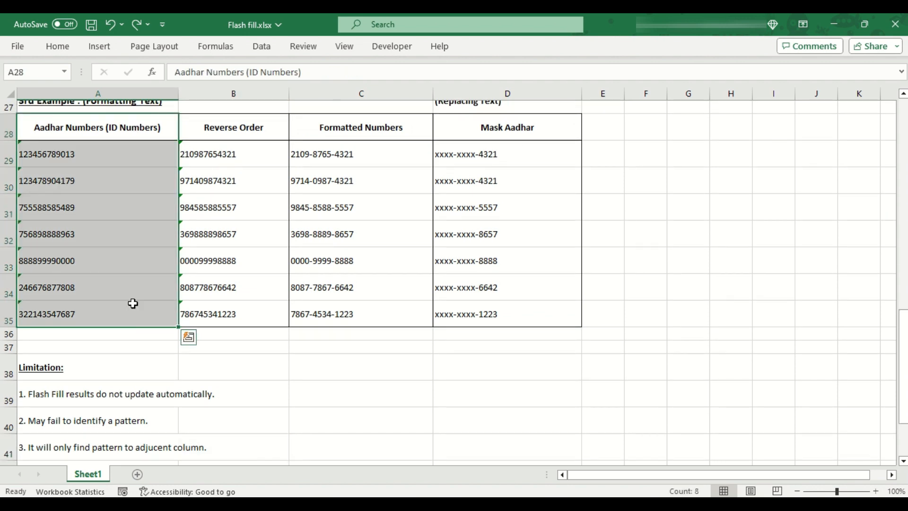
left_click(240, 132)
left_click_drag(241, 132, 230, 322)
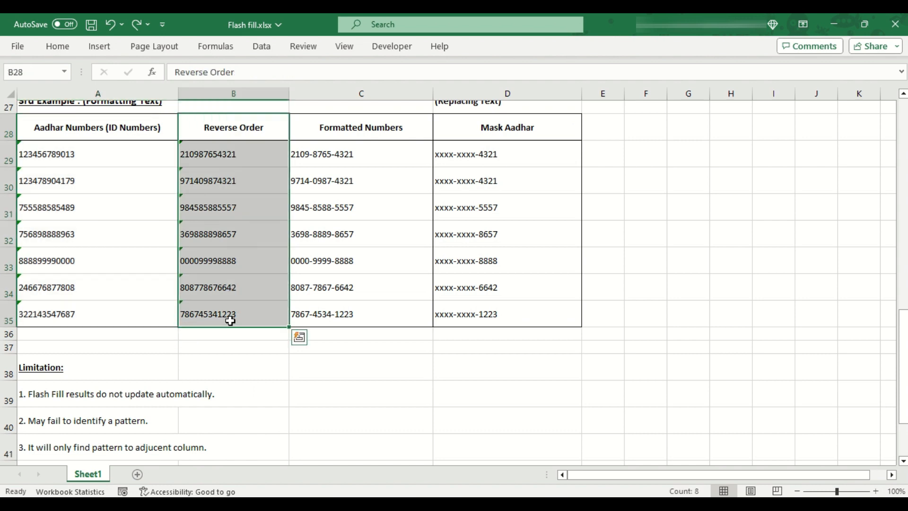
left_click_drag(741, 130, 749, 320)
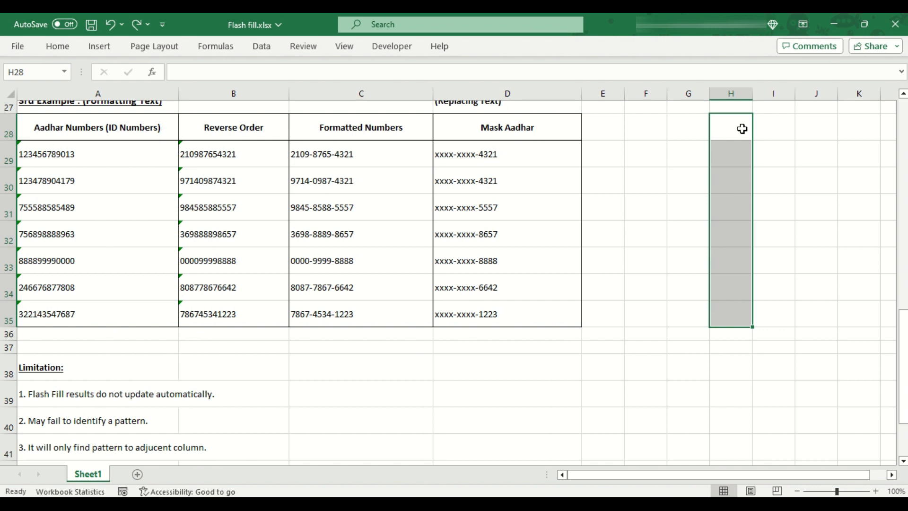
left_click(734, 159)
type("12")
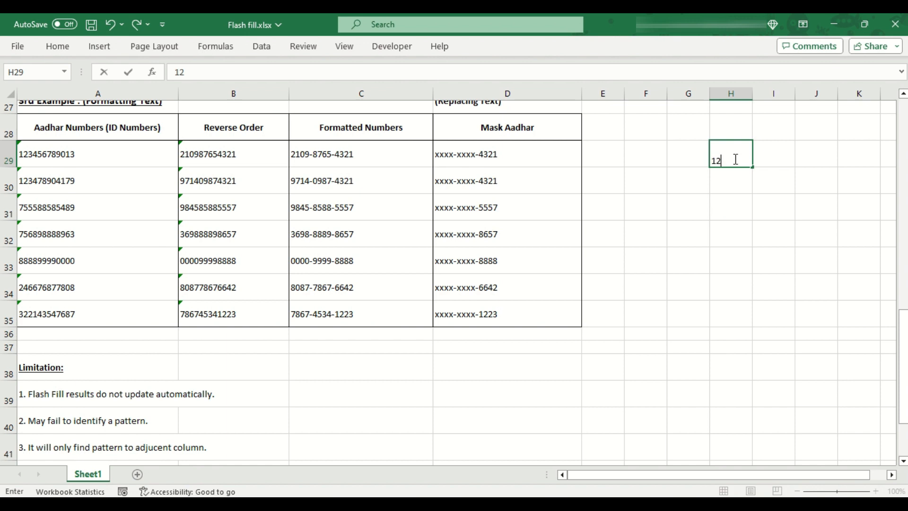
type("34-5678-9013")
key("Return")
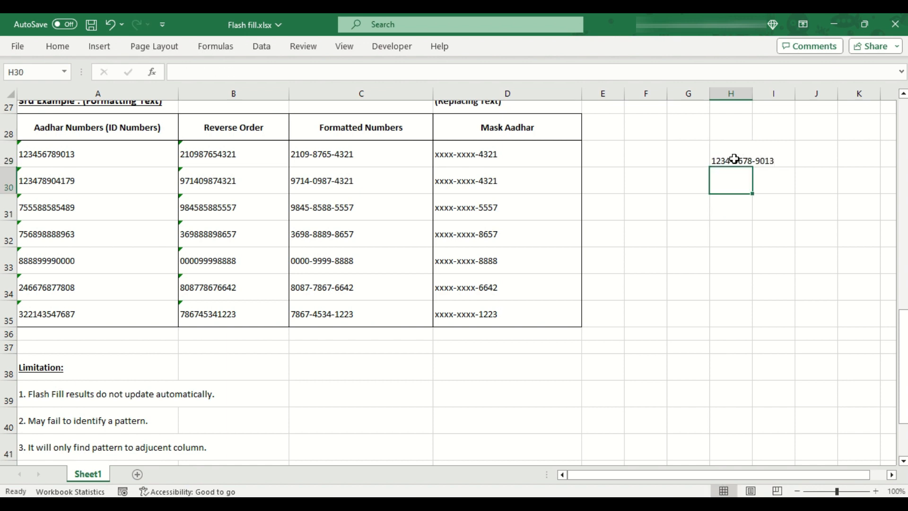
key("ctrl+e")
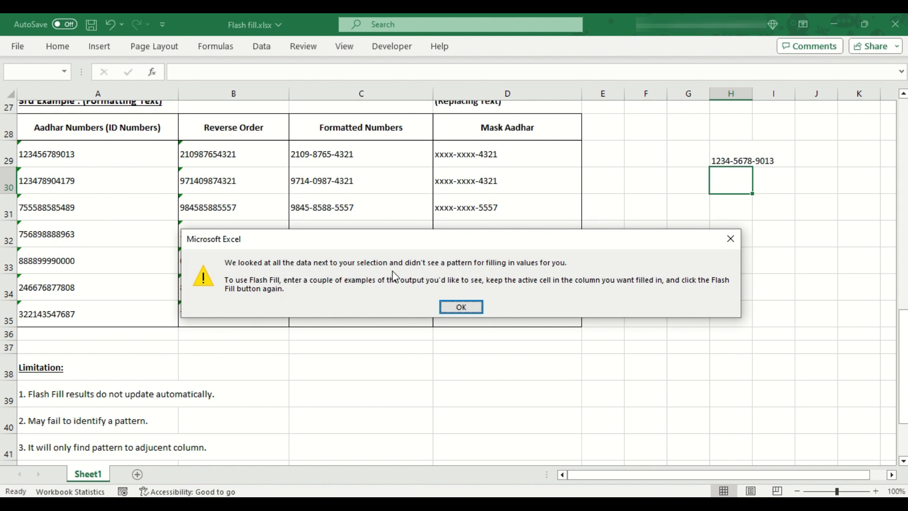
Step: Dismiss the no-pattern warning and highlight the Common Errors and Resolutions table
left_click(464, 307)
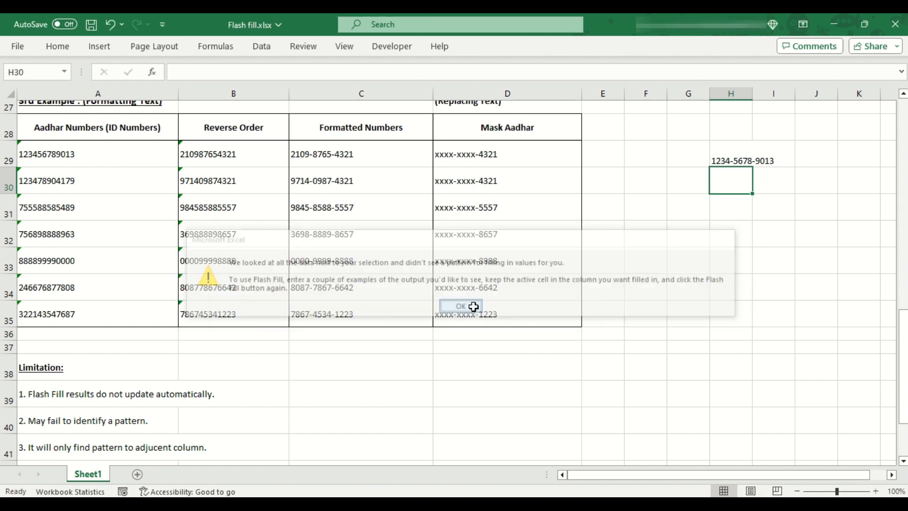
left_click(474, 307)
scroll(474, 306, "down", 2)
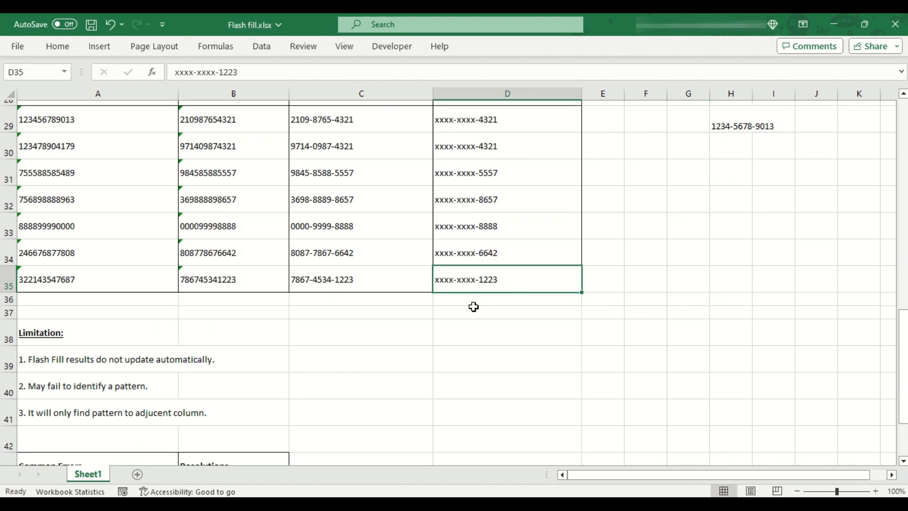
left_click_drag(101, 358, 261, 401)
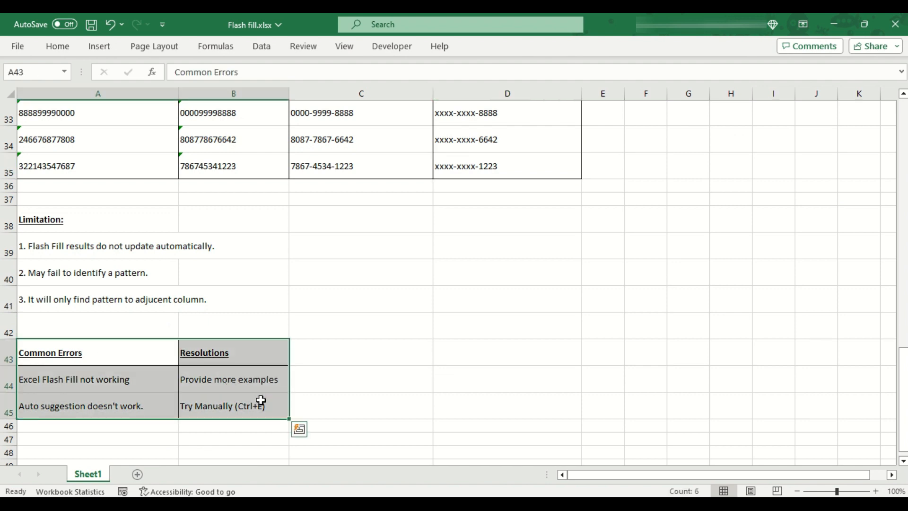
Step: Run Flash Fill in H30 from the single example and dismiss the no-pattern warning
left_click(138, 383)
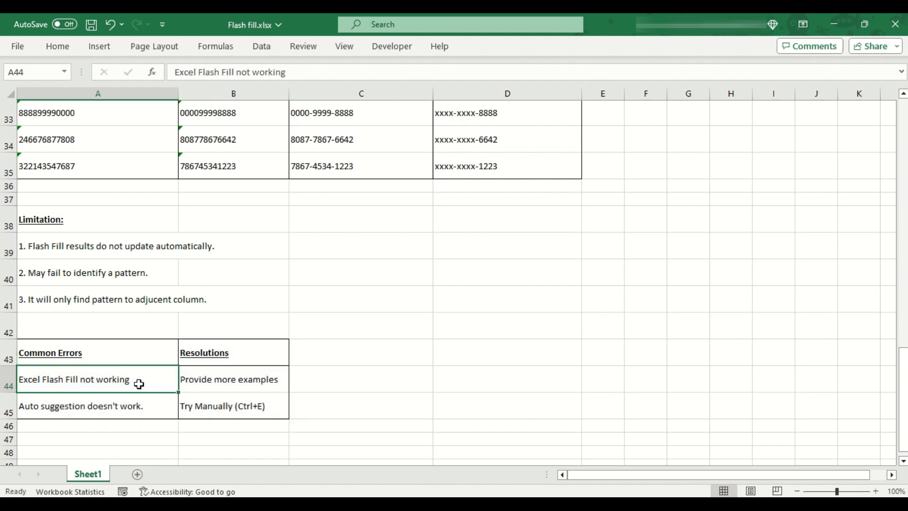
scroll(139, 384, "up", 2)
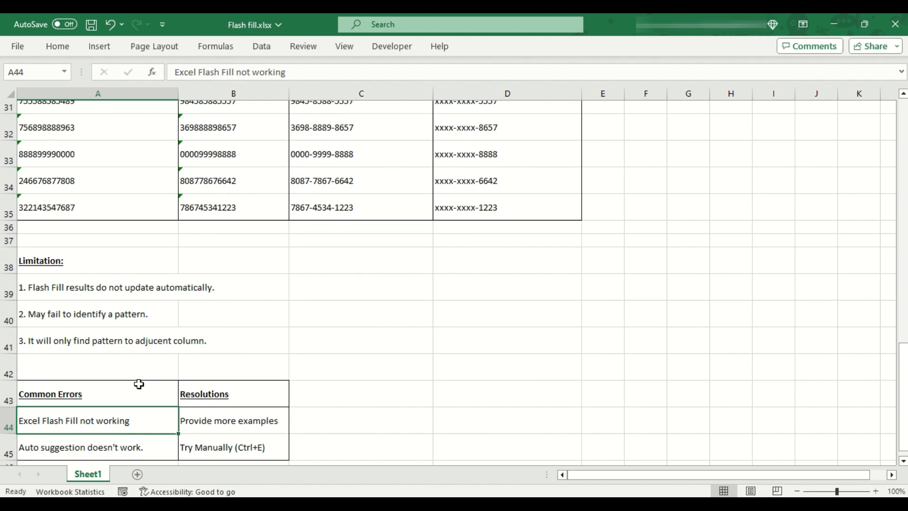
left_click(234, 183)
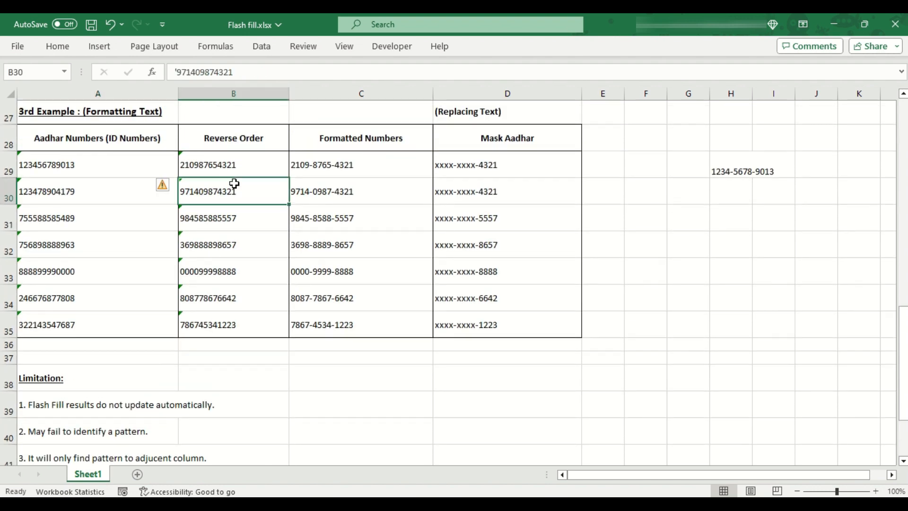
left_click(733, 183)
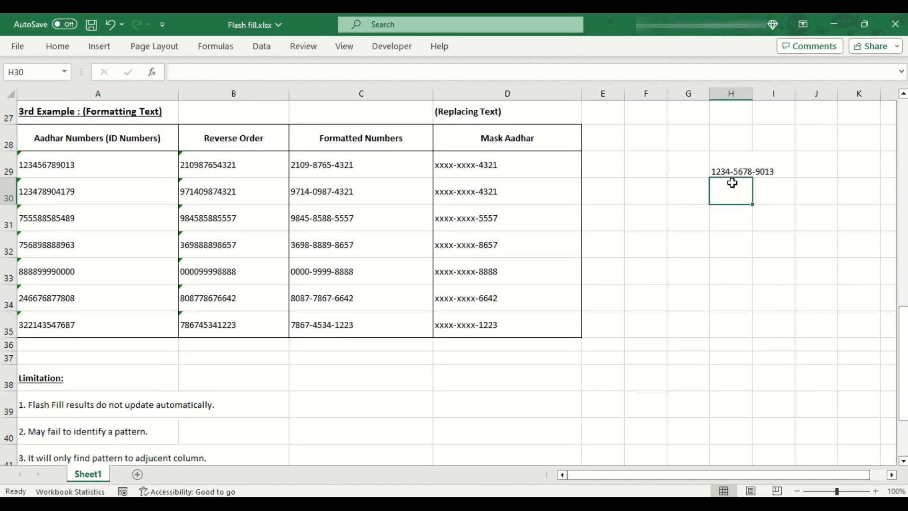
key("ctrl+e")
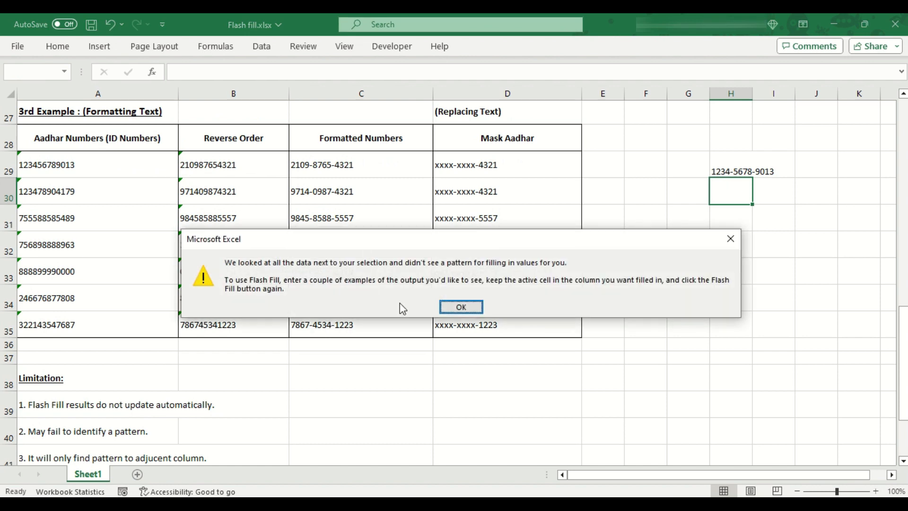
left_click(461, 307)
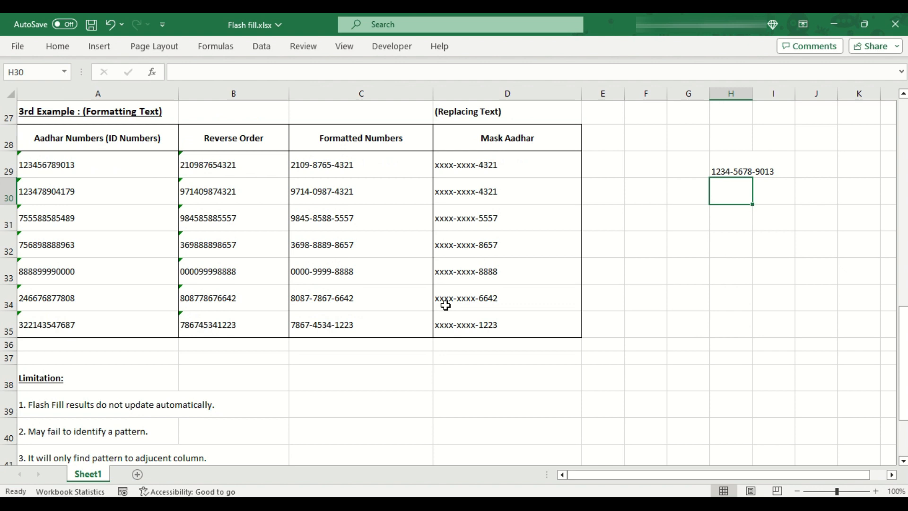
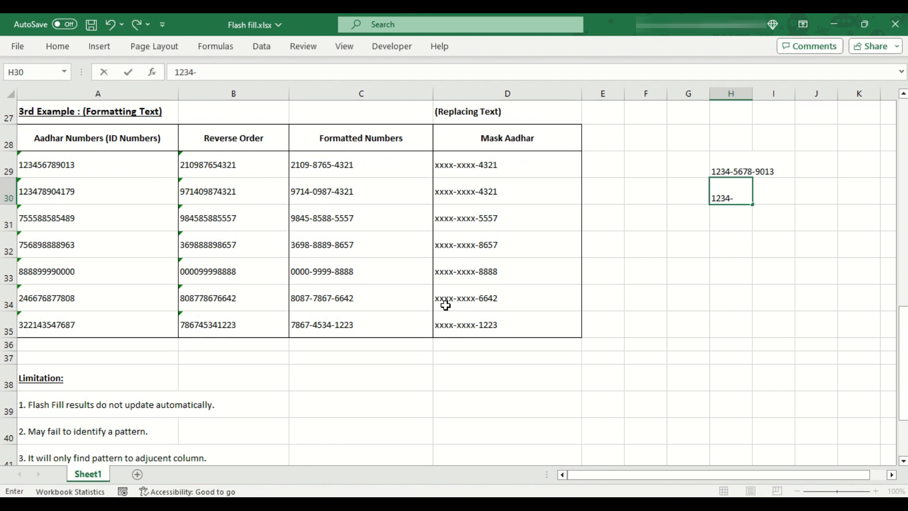
key("Return")
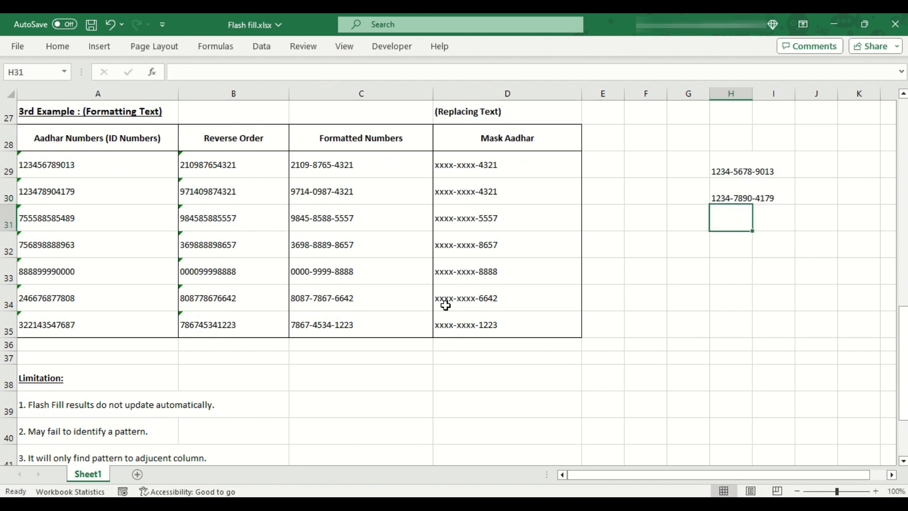
key("ctrl+e")
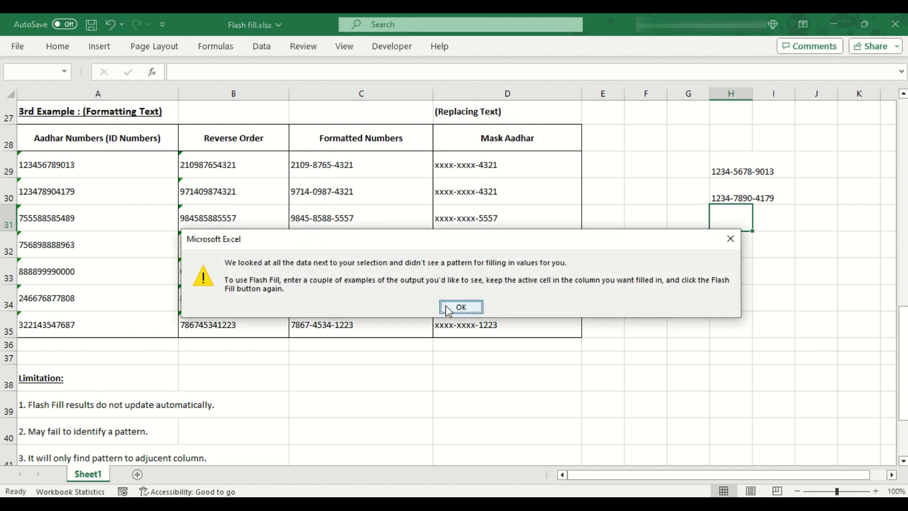
left_click(461, 307)
scroll(443, 307, "down", 2)
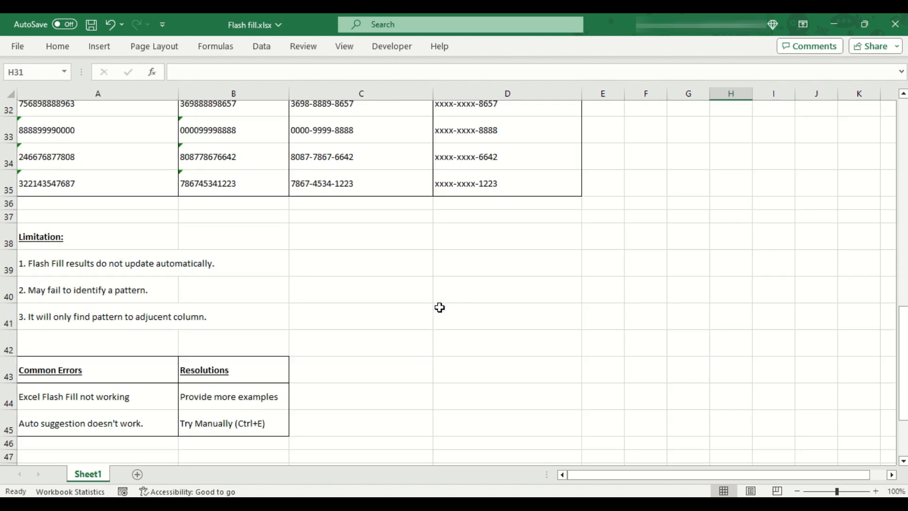
left_click(154, 415)
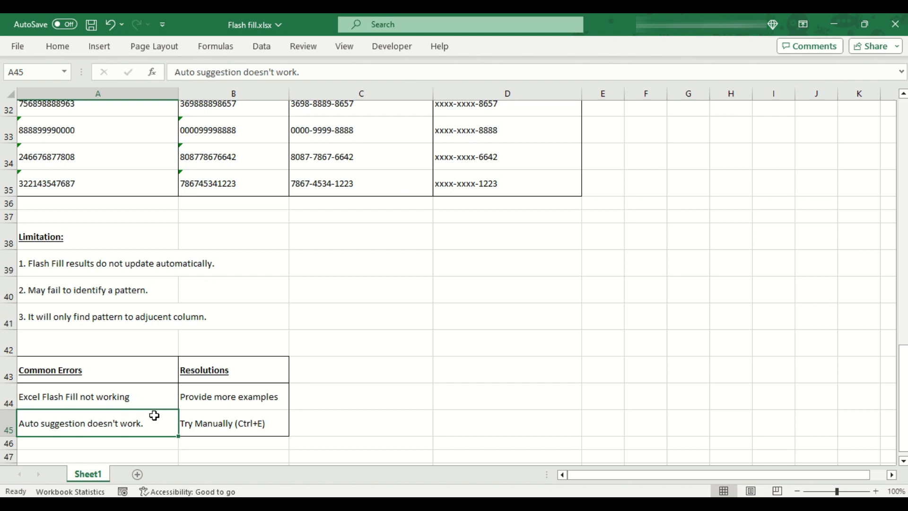
scroll(154, 416, "up", 2)
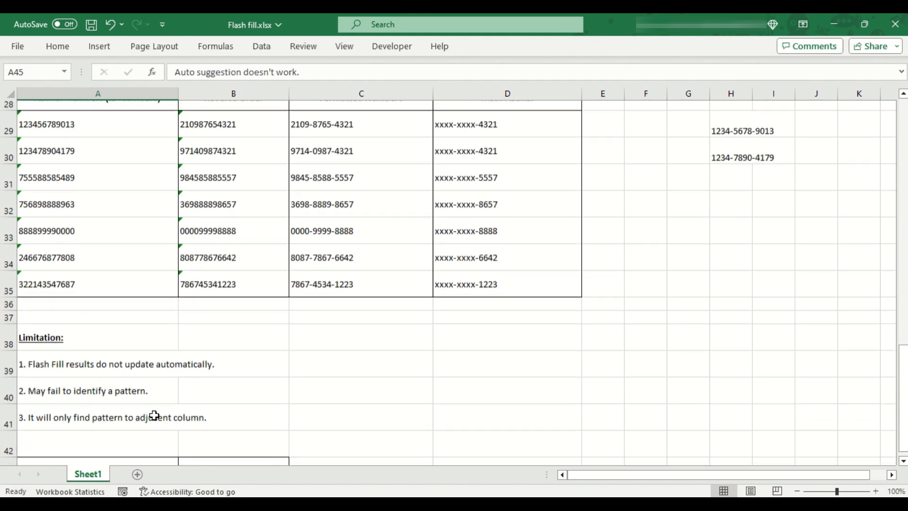
Step: Delete the dashed numbers in C31:C35 and refill all 5 cells with Ctrl+E Flash Fill
left_click_drag(353, 191, 347, 286)
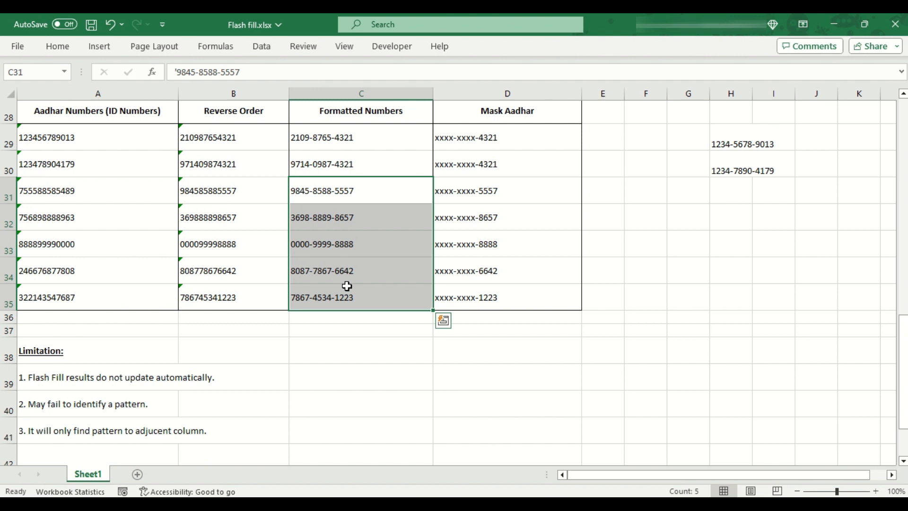
scroll(260, 239, "up", 2)
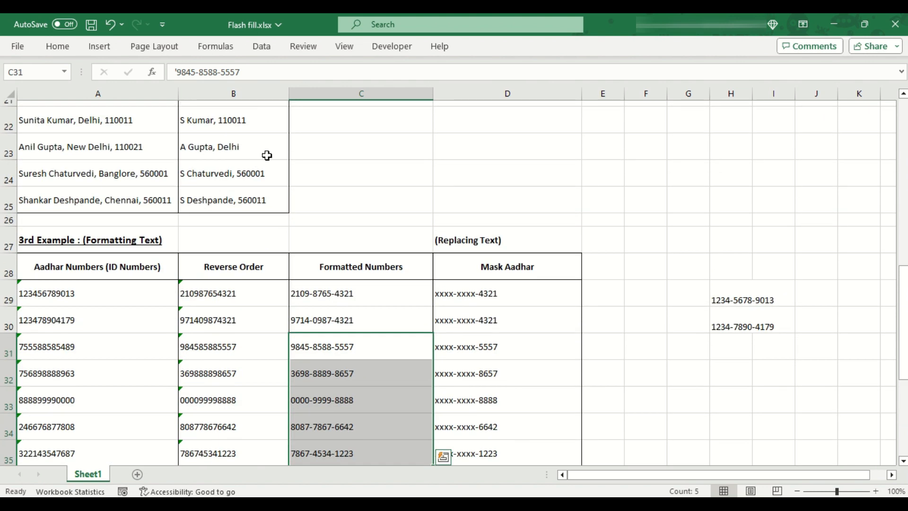
scroll(340, 345, "down", 2)
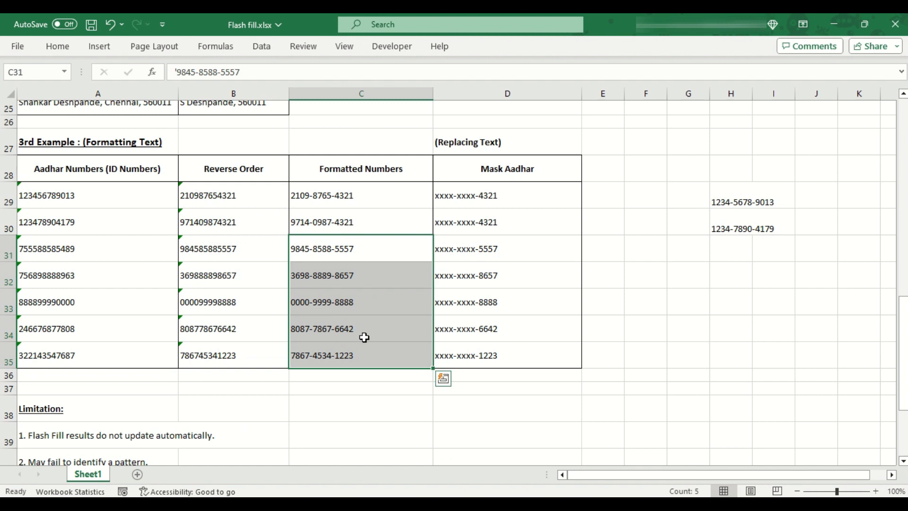
key("ctrl+e")
key("Return")
key("Delete")
key("ctrl+e")
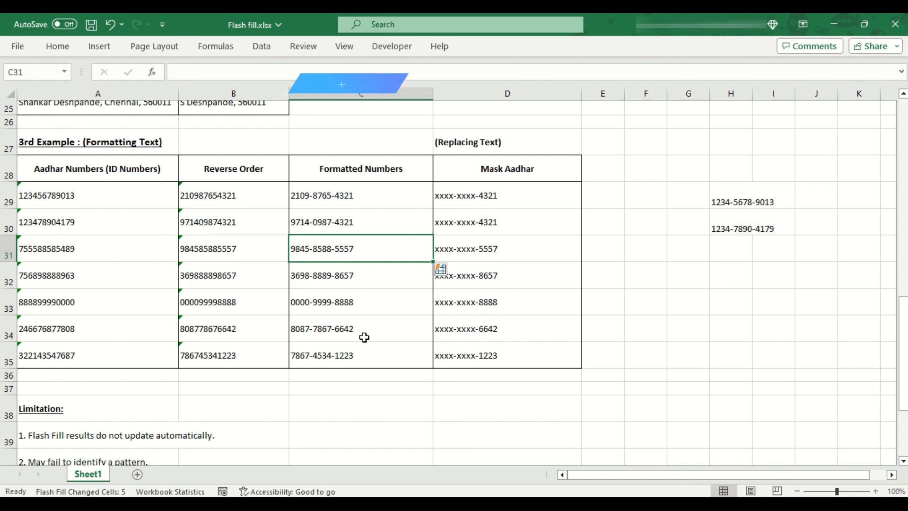
Step: In Excel Options > Advanced, keep Enable AutoComplete and Automatically Flash Fill ticked, then confirm
left_click(18, 46)
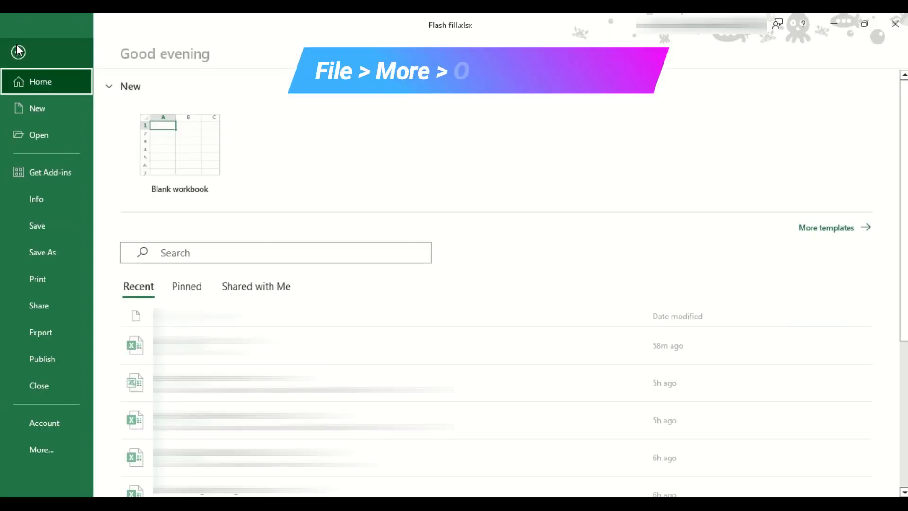
left_click(53, 442)
left_click(124, 475)
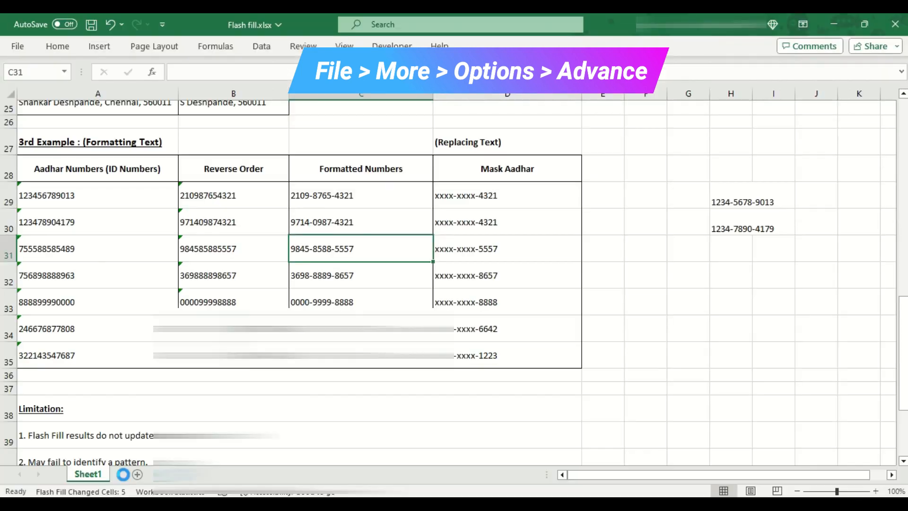
left_click(239, 191)
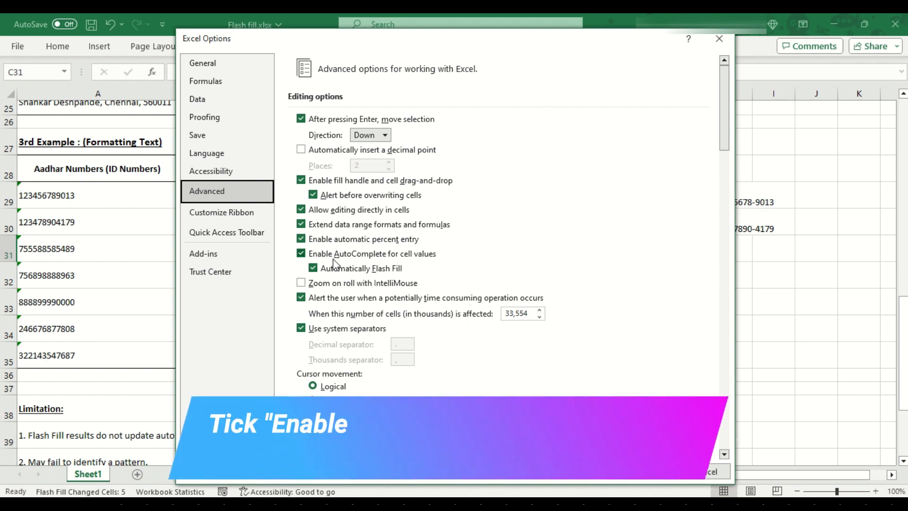
left_click(321, 255)
left_click(343, 256)
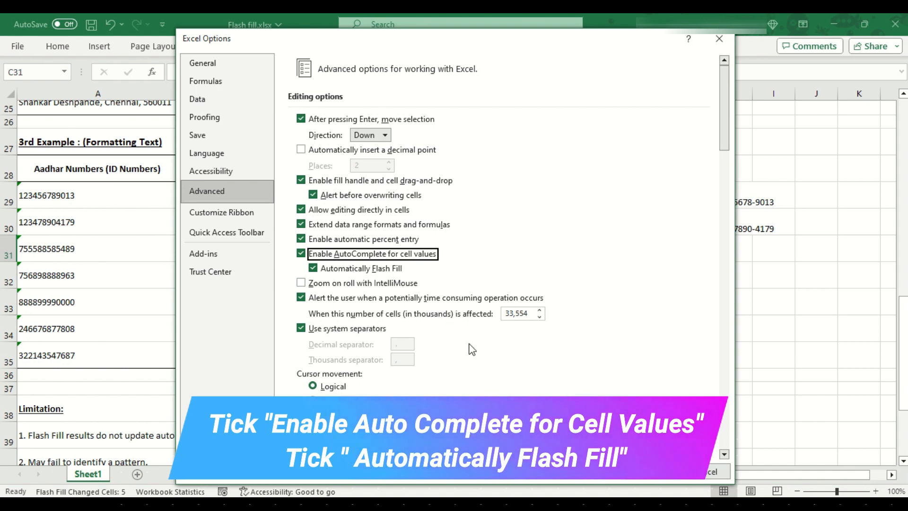
left_click(637, 472)
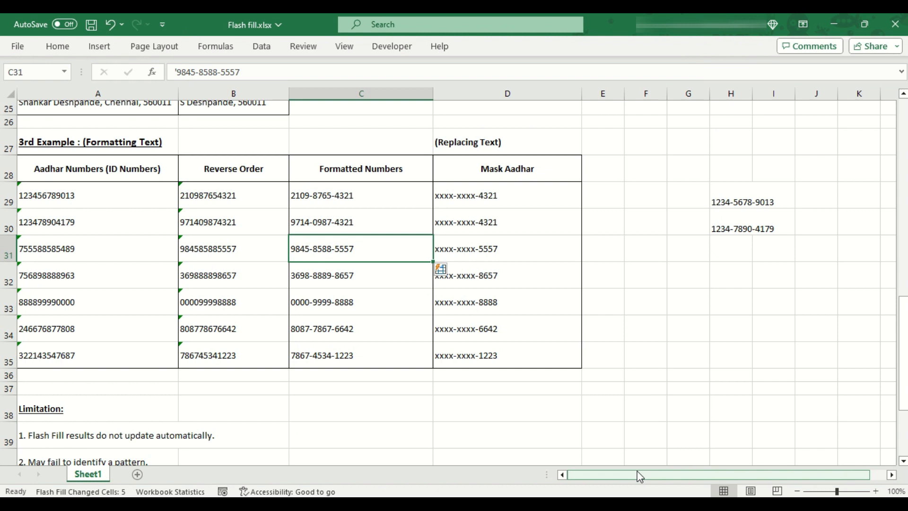